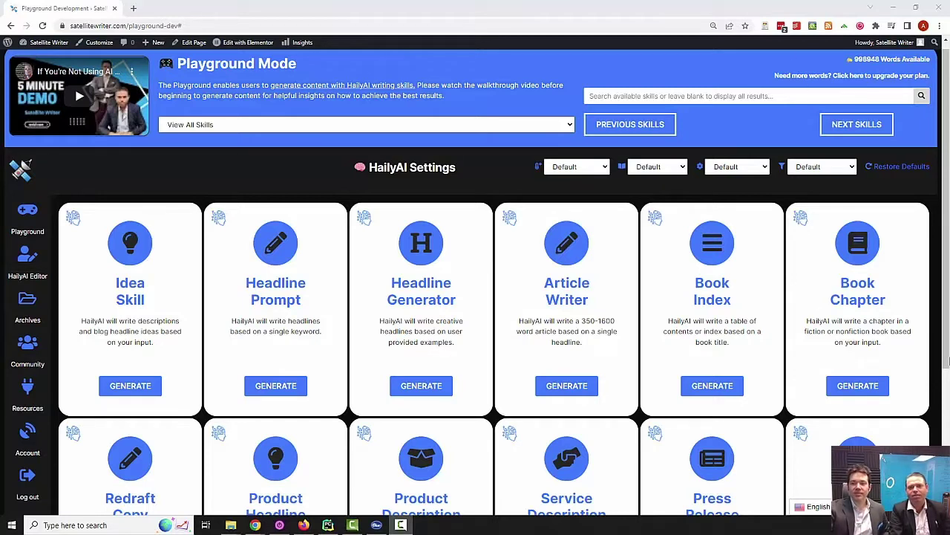
Highlight the Book Chapter skill's name and description on its card
{"action": "double_click", "coordinate": [864, 297]}
{"action": "left_click", "coordinate": [846, 322]}
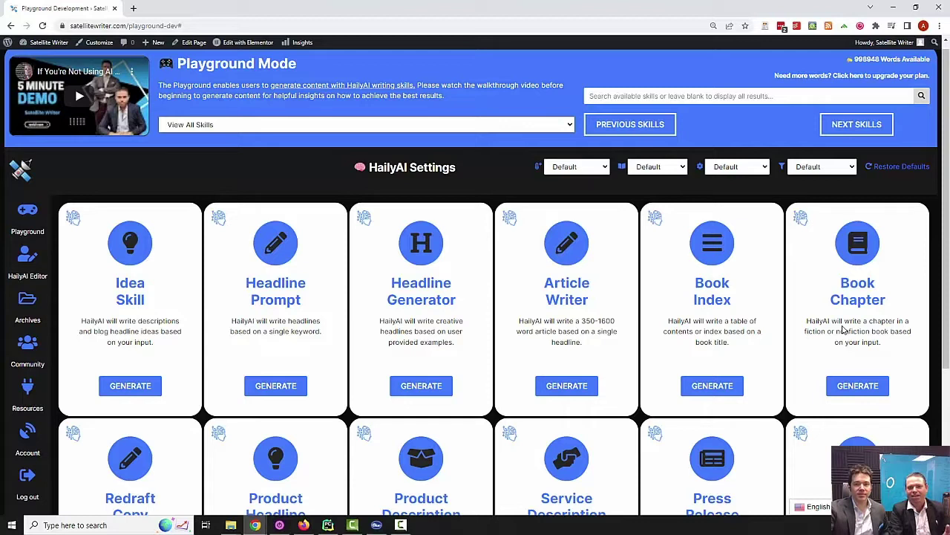
{"action": "mouse_move", "coordinate": [896, 356]}
{"action": "left_mouse_down"}
{"action": "mouse_move", "coordinate": [809, 321]}
{"action": "mouse_move", "coordinate": [814, 308]}
{"action": "left_mouse_up"}
{"action": "left_click", "coordinate": [814, 308]}
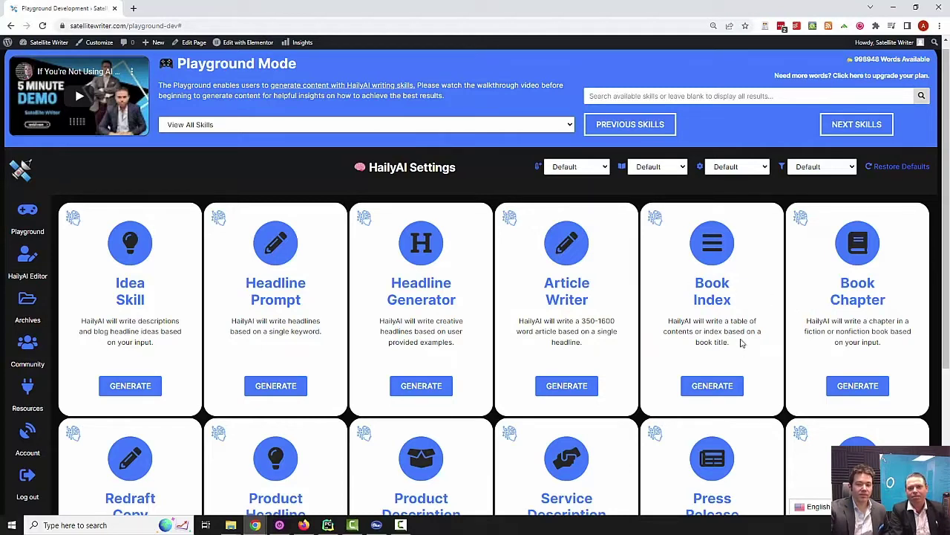
Highlight the Book Index and Idea Skill card titles and descriptions
{"action": "double_click", "coordinate": [730, 297]}
{"action": "left_click", "coordinate": [729, 295]}
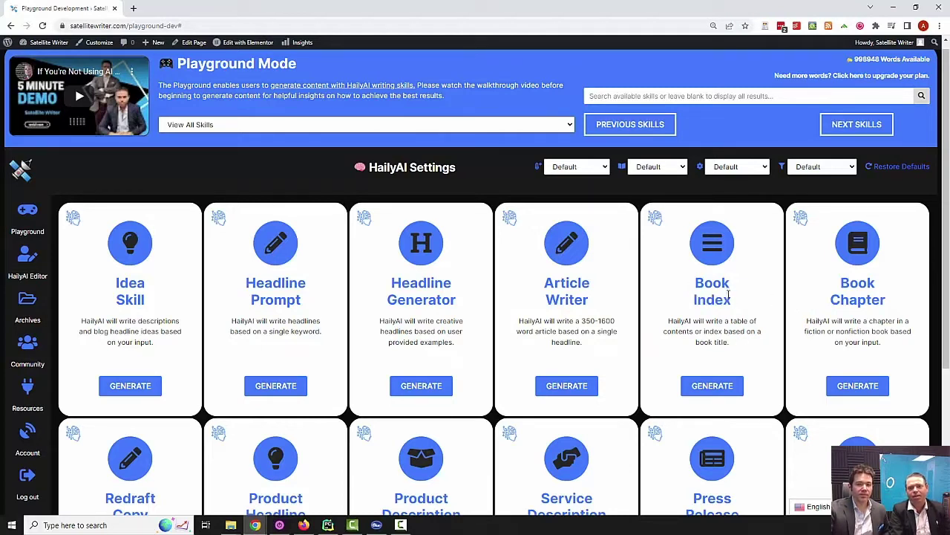
{"action": "mouse_move", "coordinate": [750, 358]}
{"action": "left_mouse_down"}
{"action": "mouse_move", "coordinate": [701, 280]}
{"action": "mouse_move", "coordinate": [684, 285]}
{"action": "left_mouse_up"}
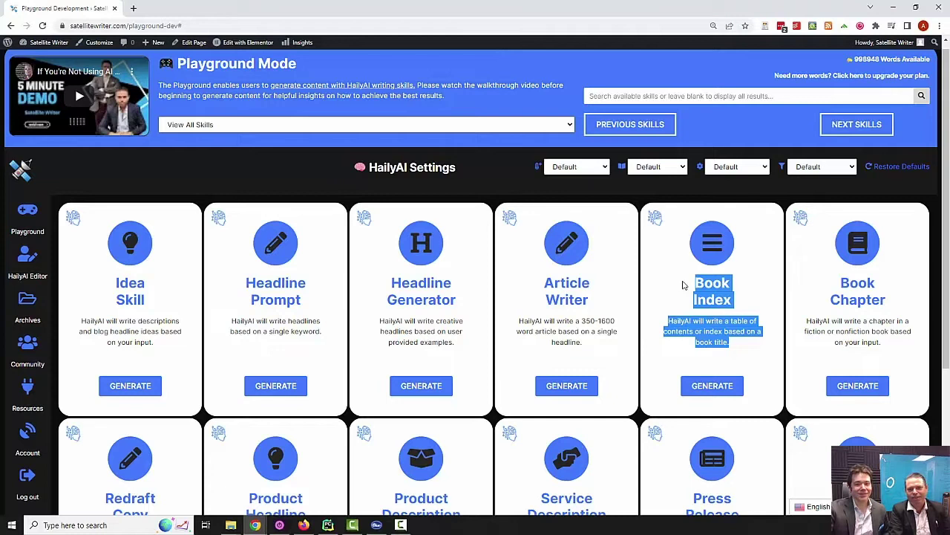
{"action": "left_click", "coordinate": [684, 285]}
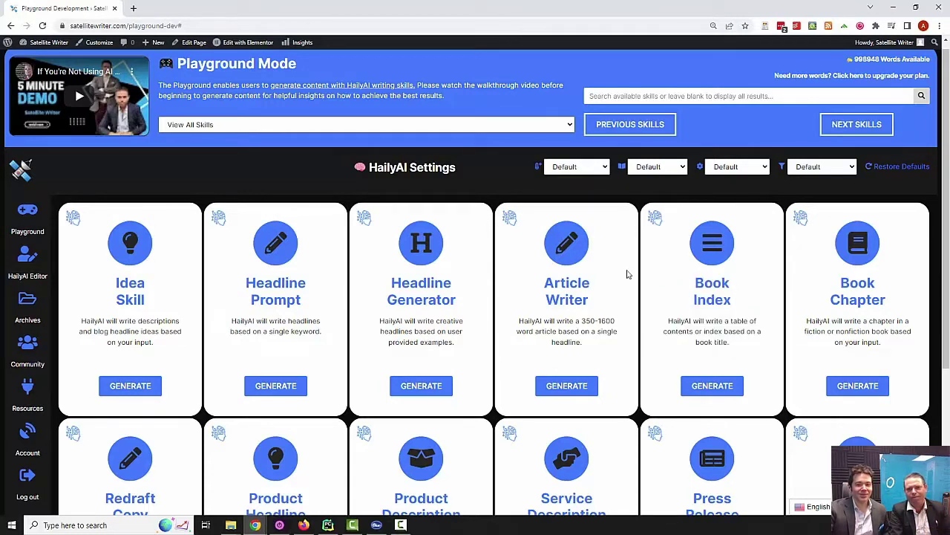
{"action": "triple_click", "coordinate": [104, 281]}
{"action": "left_click_drag", "start_coordinate": [122, 297], "coordinate": [163, 332]}
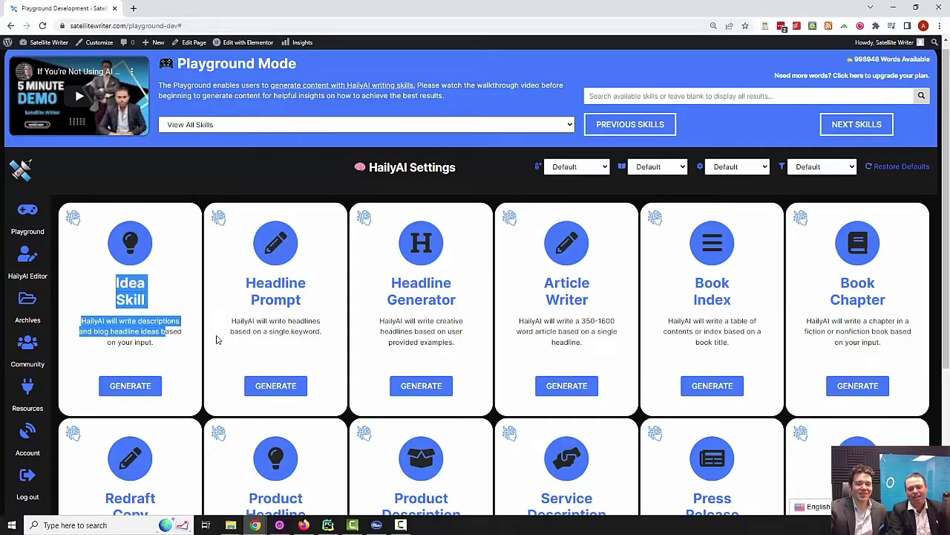
{"action": "left_click", "coordinate": [864, 385]}
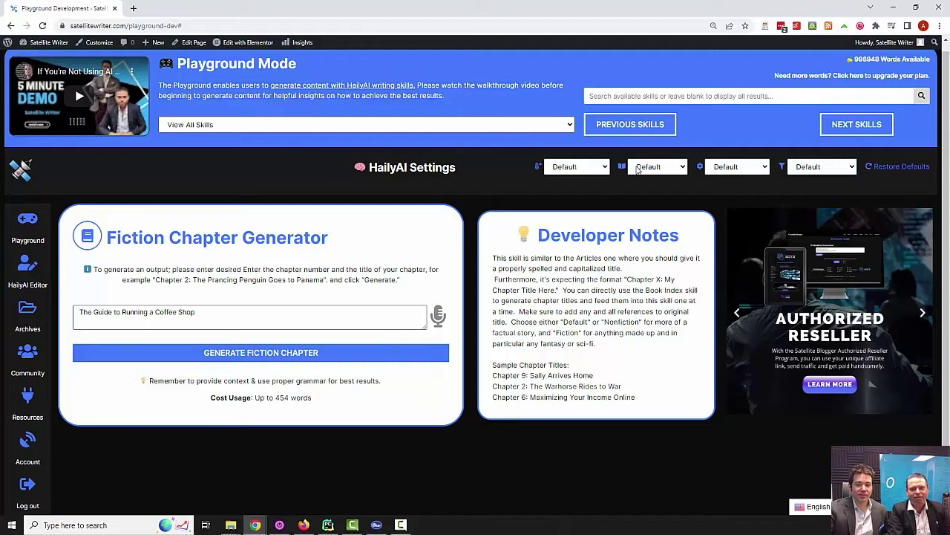
{"action": "left_click", "coordinate": [639, 168]}
{"action": "left_click", "coordinate": [707, 195]}
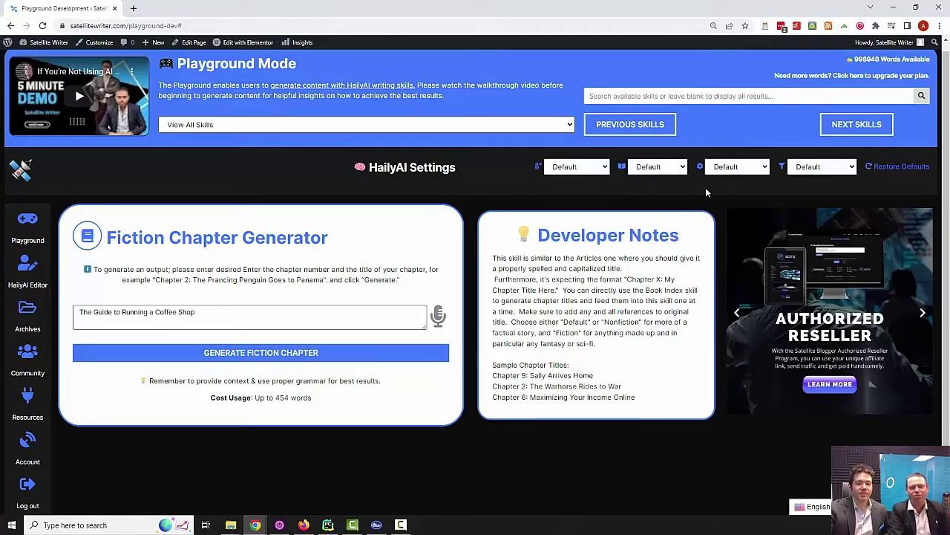
{"action": "left_click", "coordinate": [731, 169]}
{"action": "left_click", "coordinate": [579, 168]}
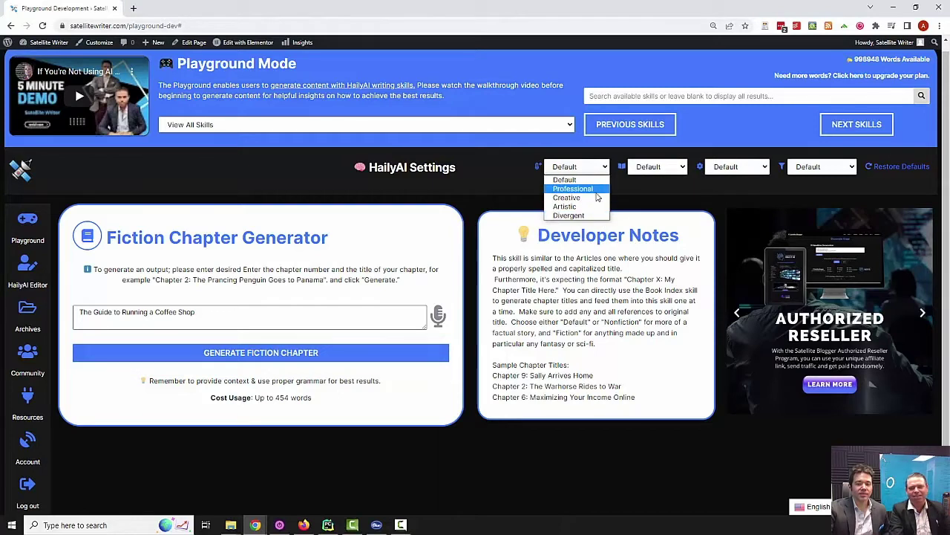
{"action": "left_click", "coordinate": [620, 202]}
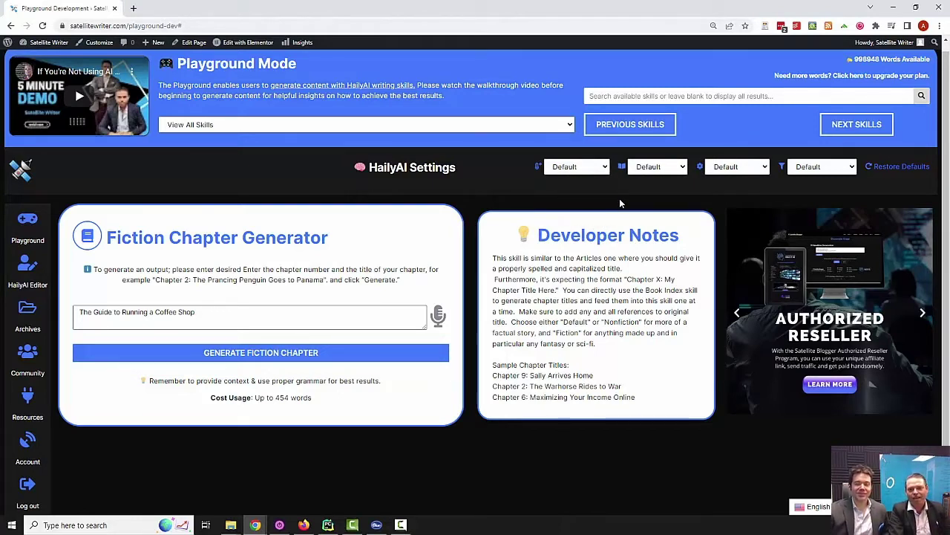
{"action": "left_click", "coordinate": [824, 169]}
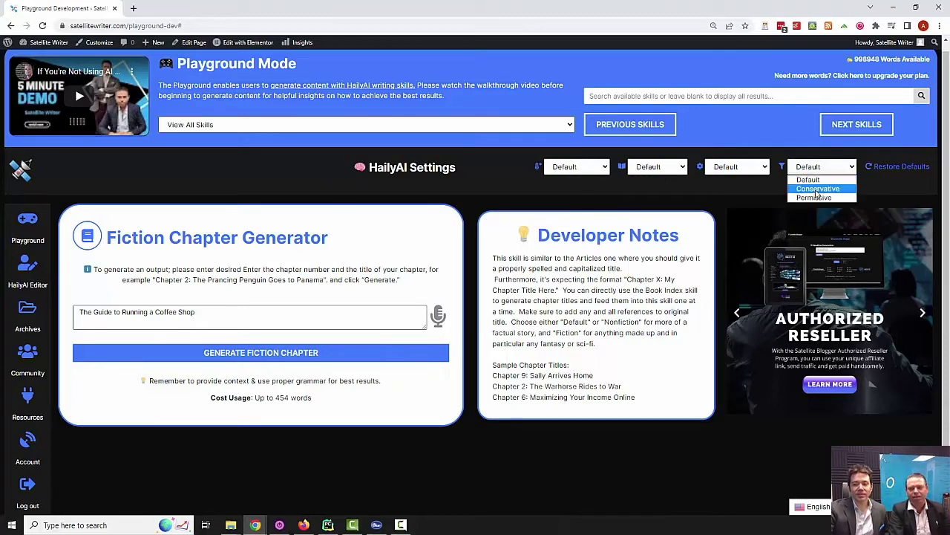
{"action": "left_click", "coordinate": [735, 208]}
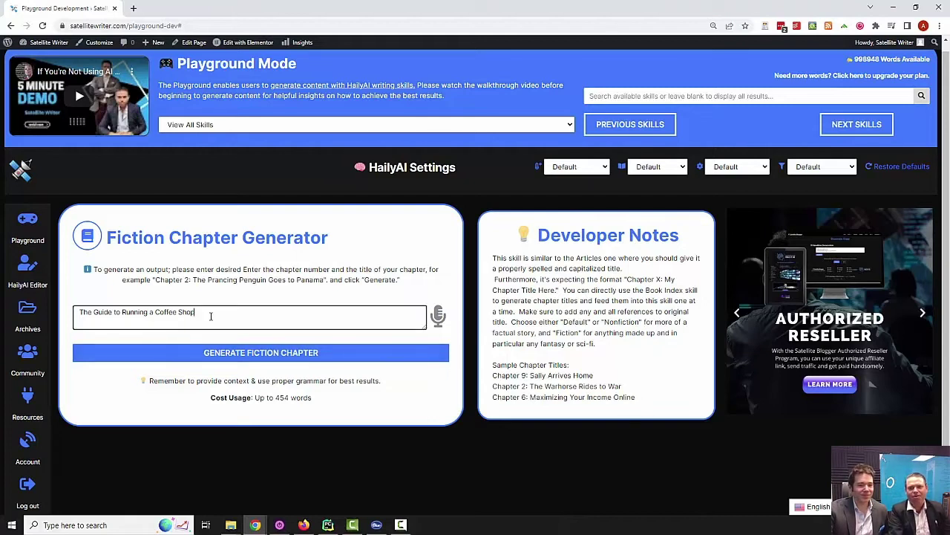
Replace the old coffee shop chapter title with the pasted customer-expectation title
{"action": "left_click_drag", "start_coordinate": [195, 313], "coordinate": [38, 316]}
{"action": "key", "text": "BackSpace"}
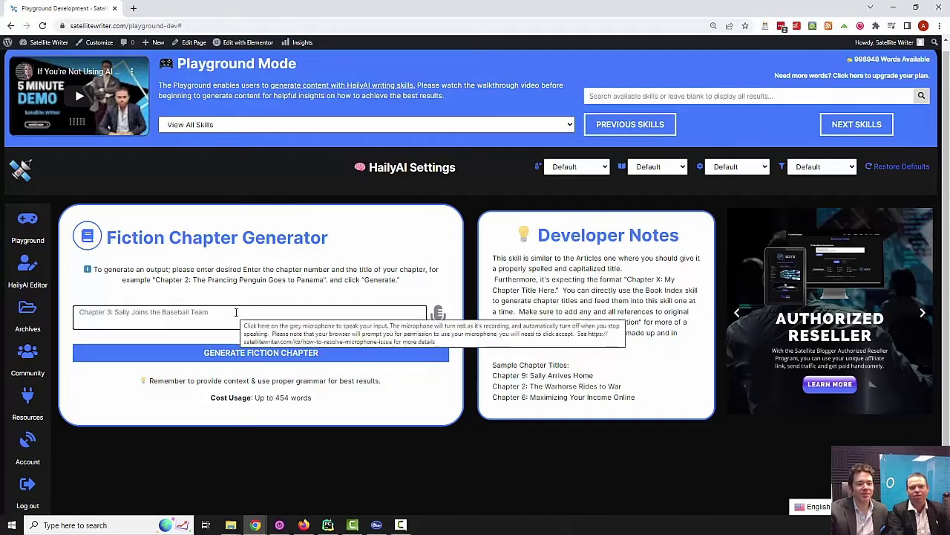
{"action": "right_click", "coordinate": [266, 316]}
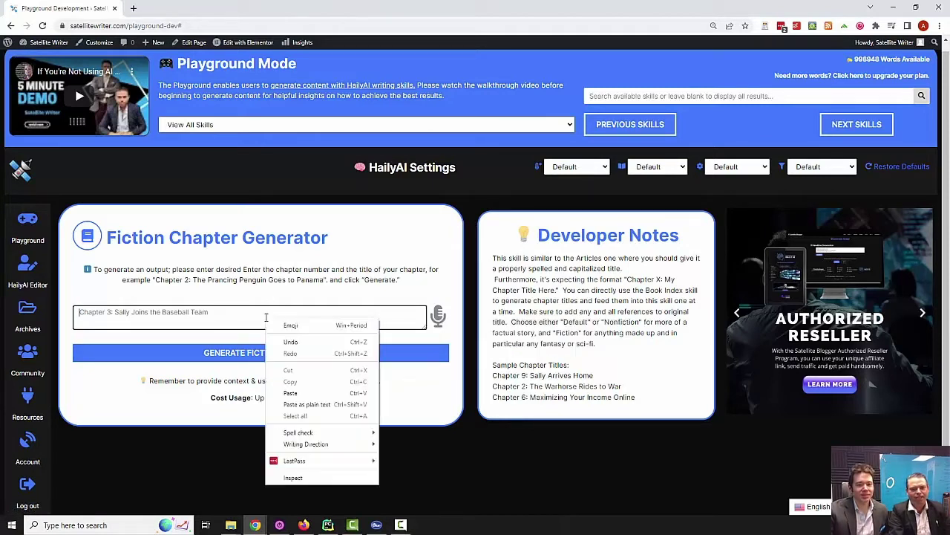
{"action": "key", "text": "Escape"}
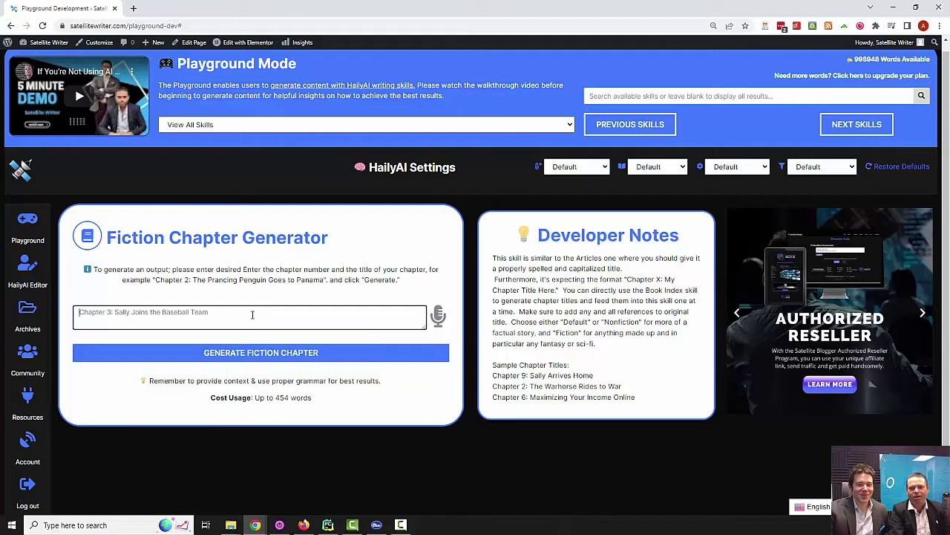
{"action": "right_click", "coordinate": [252, 315]}
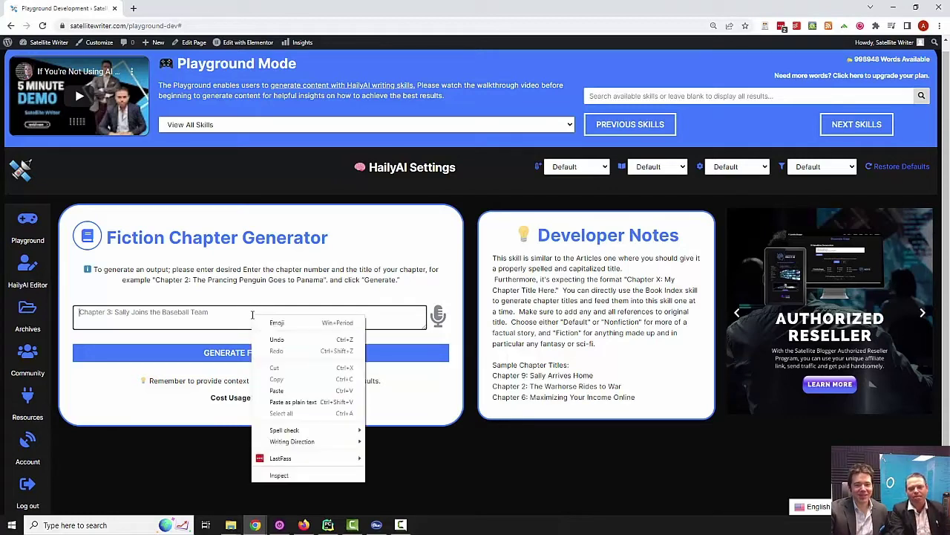
{"action": "left_click", "coordinate": [502, 474]}
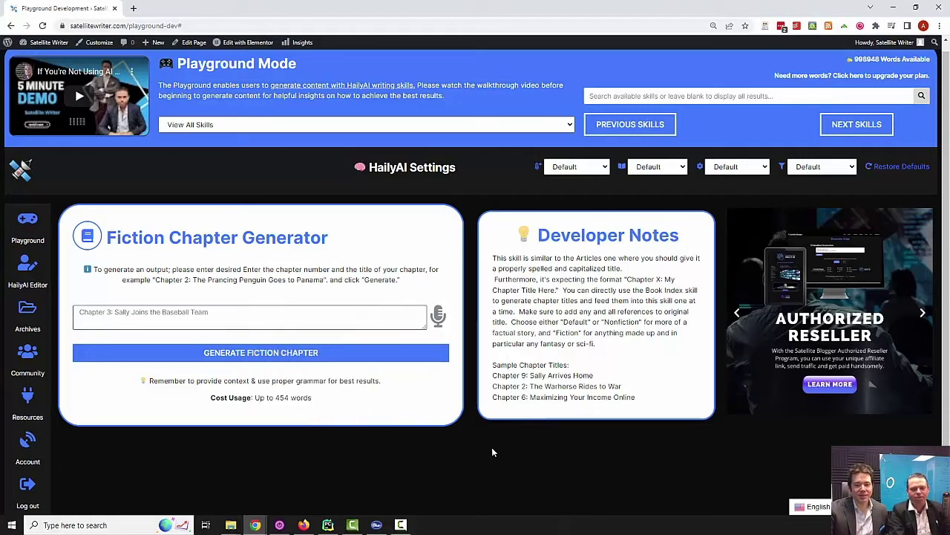
{"action": "right_click", "coordinate": [302, 322]}
{"action": "left_click", "coordinate": [360, 408]}
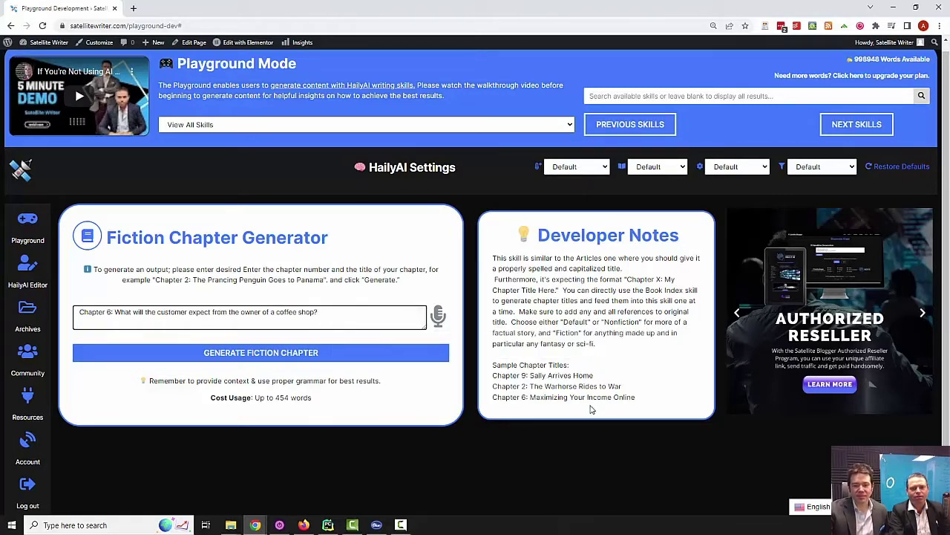
Copy the sample title from the notes, making the field read 'Chapter 6: Maximizing Your Income Online'
{"action": "triple_click", "coordinate": [598, 397]}
{"action": "right_click", "coordinate": [592, 396]}
{"action": "left_click", "coordinate": [617, 406]}
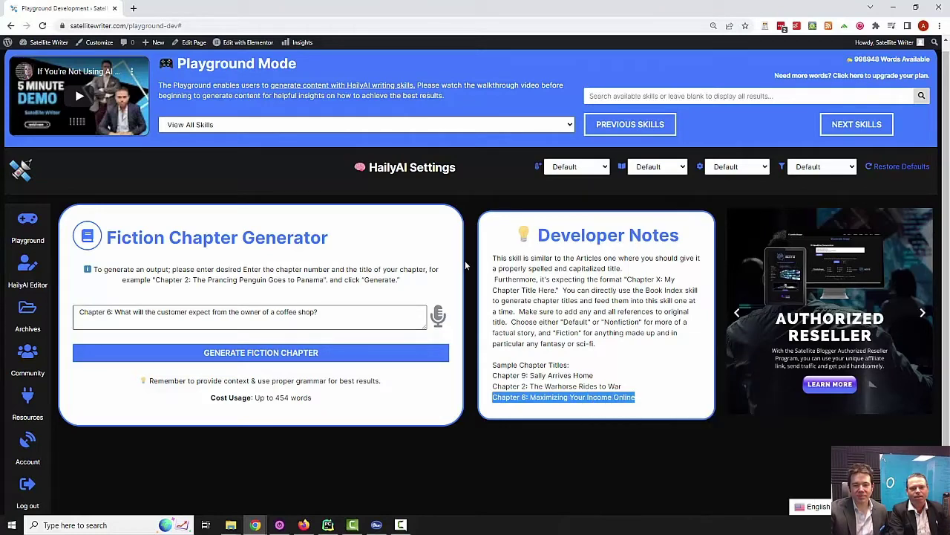
{"action": "left_click", "coordinate": [454, 280]}
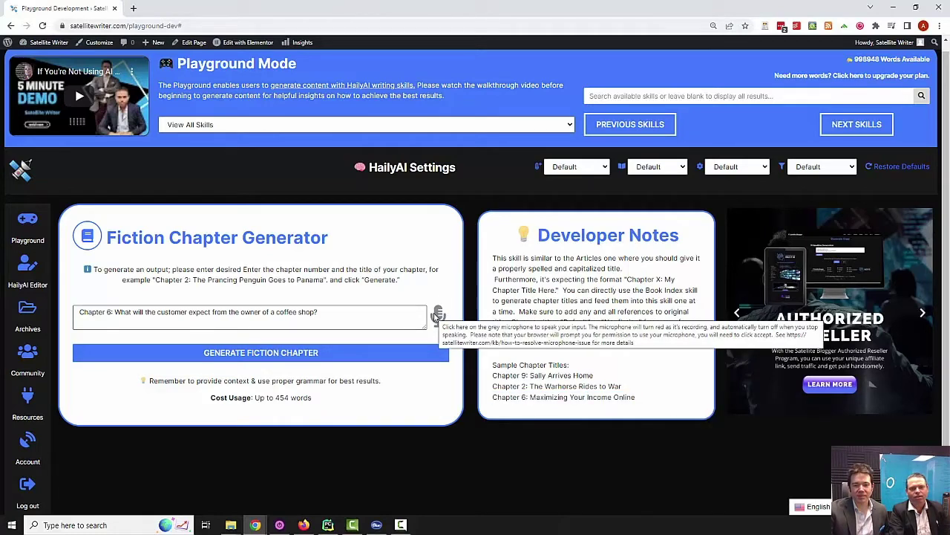
{"action": "left_click_drag", "start_coordinate": [395, 316], "coordinate": [78, 312]}
{"action": "right_click", "coordinate": [121, 315]}
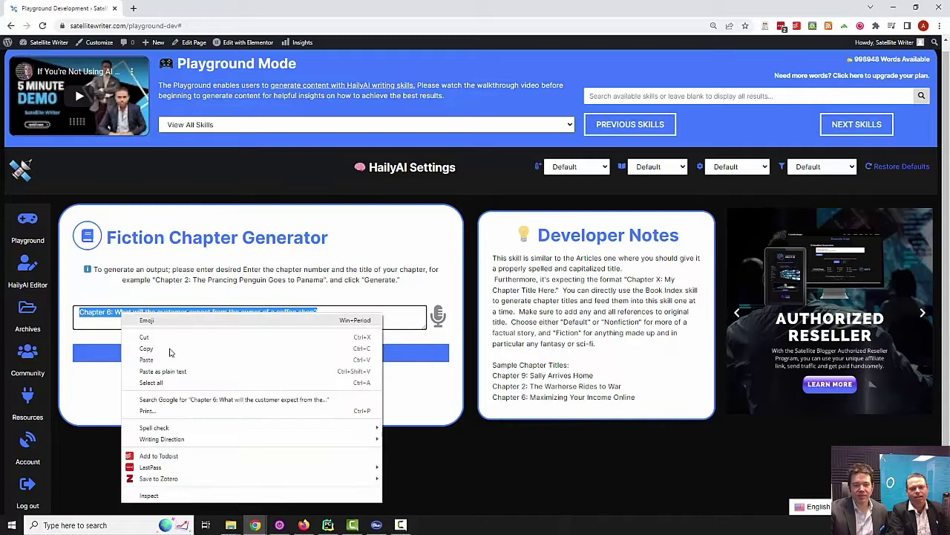
{"action": "left_click", "coordinate": [198, 370]}
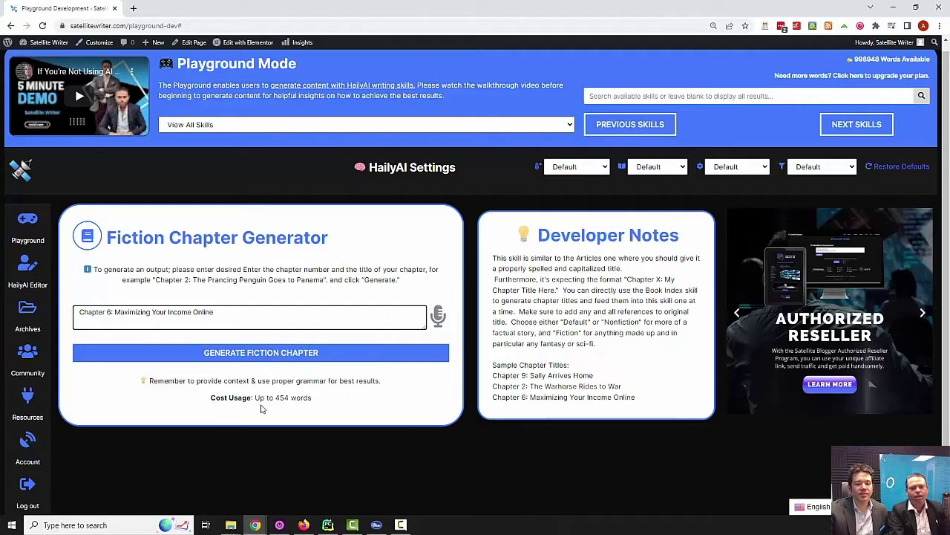
Highlight the 454-word figure on the Cost Usage line
{"action": "double_click", "coordinate": [284, 398]}
{"action": "left_click", "coordinate": [282, 407]}
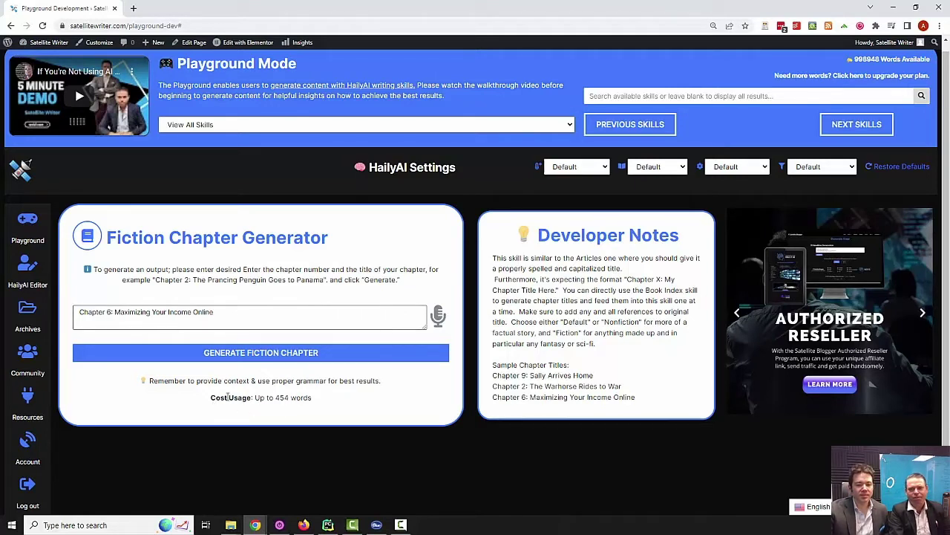
{"action": "left_click_drag", "start_coordinate": [209, 398], "coordinate": [333, 406]}
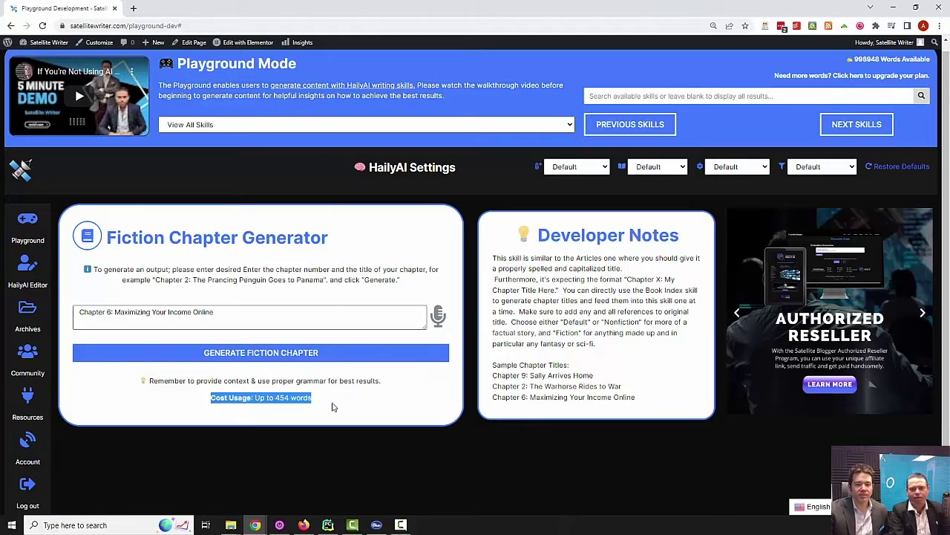
{"action": "left_click", "coordinate": [332, 406]}
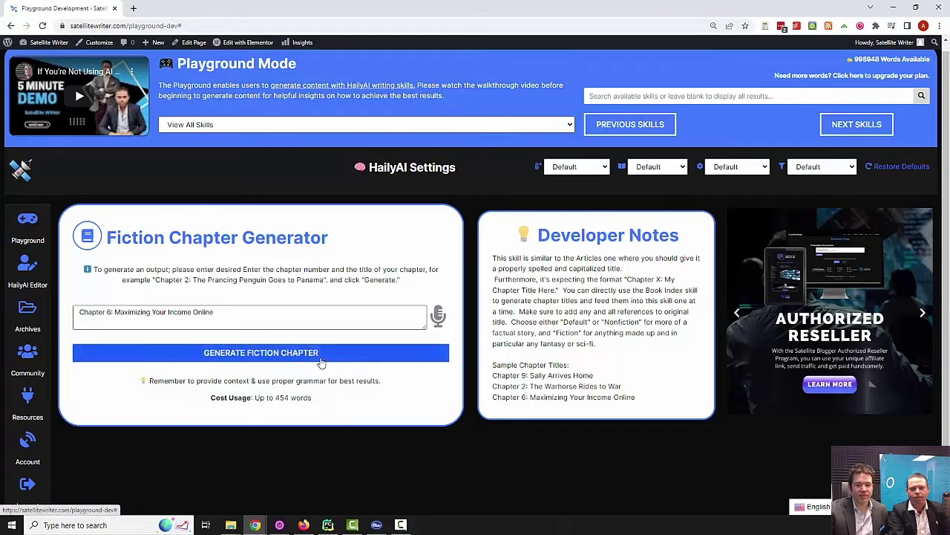
Generate drafts of 'Chapter 6: Maximizing Your Income Online' and scroll to the three Read Output panels
{"action": "left_click", "coordinate": [319, 359]}
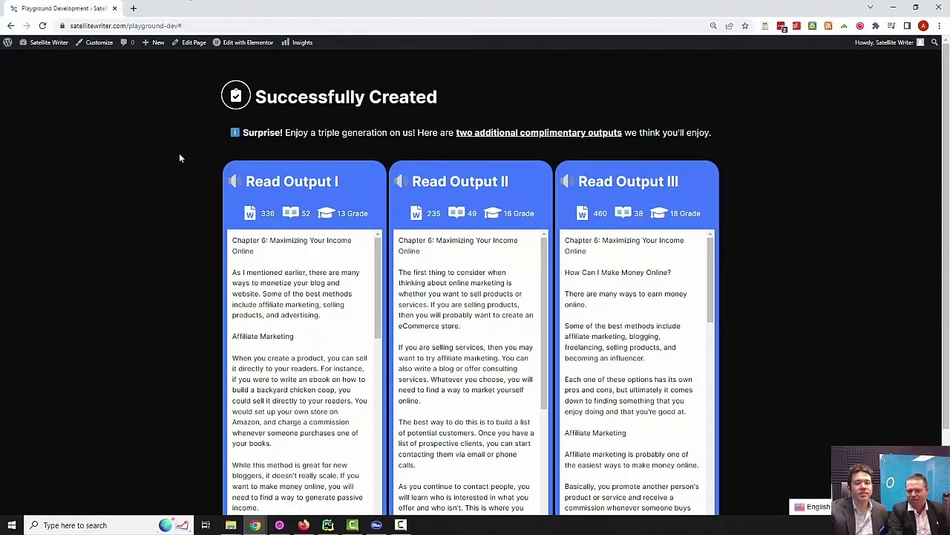
{"action": "scroll", "coordinate": [179, 157], "scroll_direction": "down", "scroll_amount": 2}
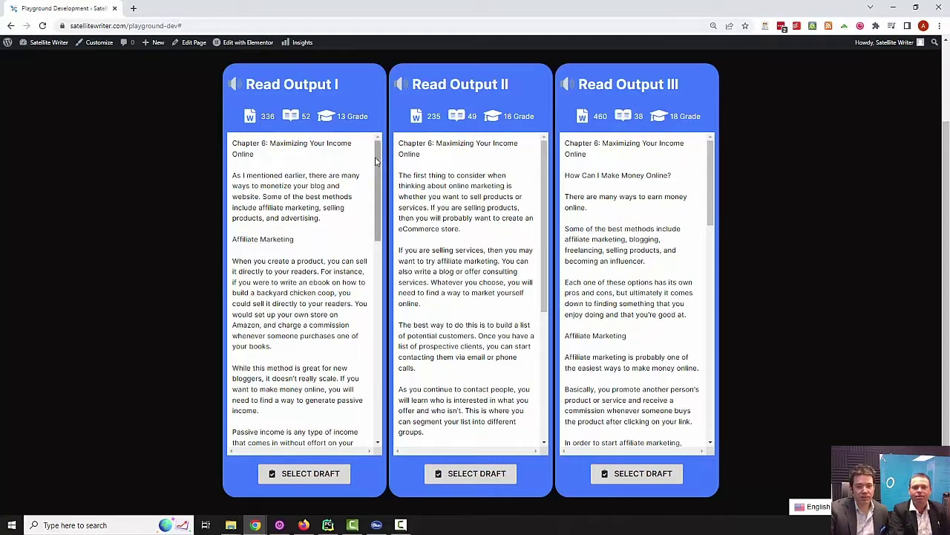
Play an audio reading of Read Output III, pausing, skipping ahead and checking its options menu
{"action": "left_click", "coordinate": [565, 83]}
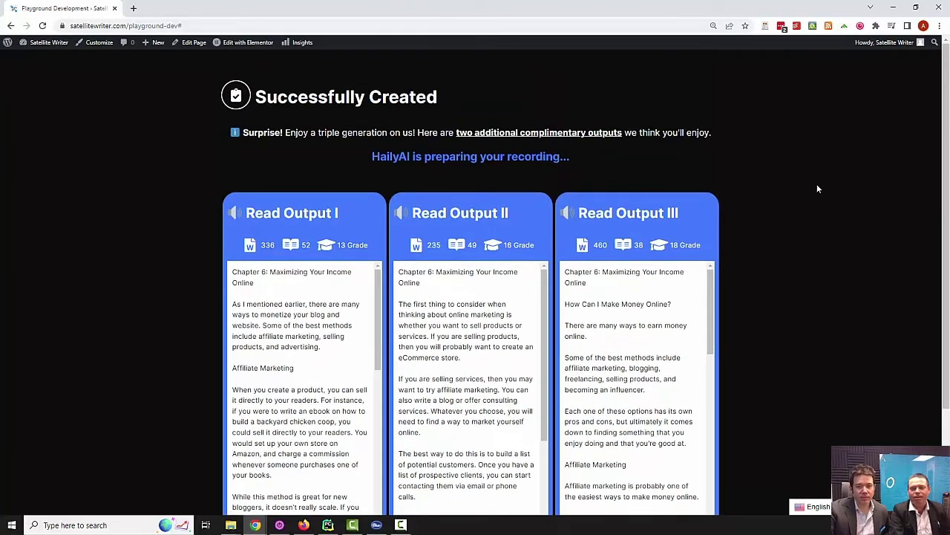
{"action": "left_click", "coordinate": [580, 218]}
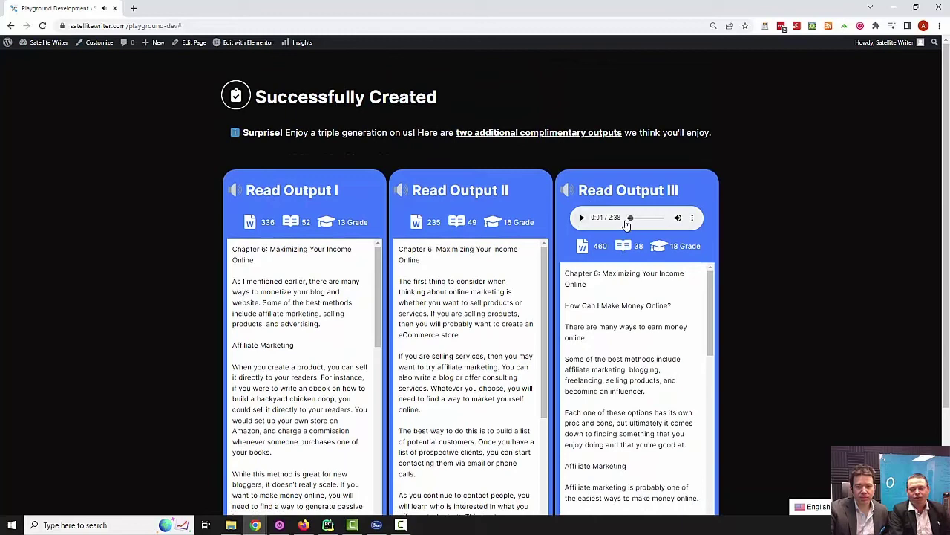
{"action": "left_click_drag", "start_coordinate": [630, 217], "coordinate": [653, 219]}
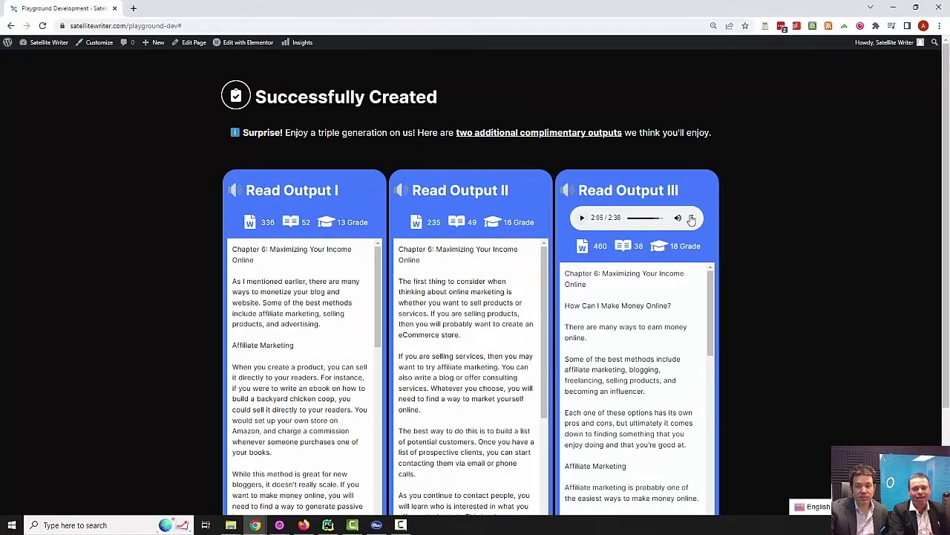
{"action": "left_click", "coordinate": [692, 218]}
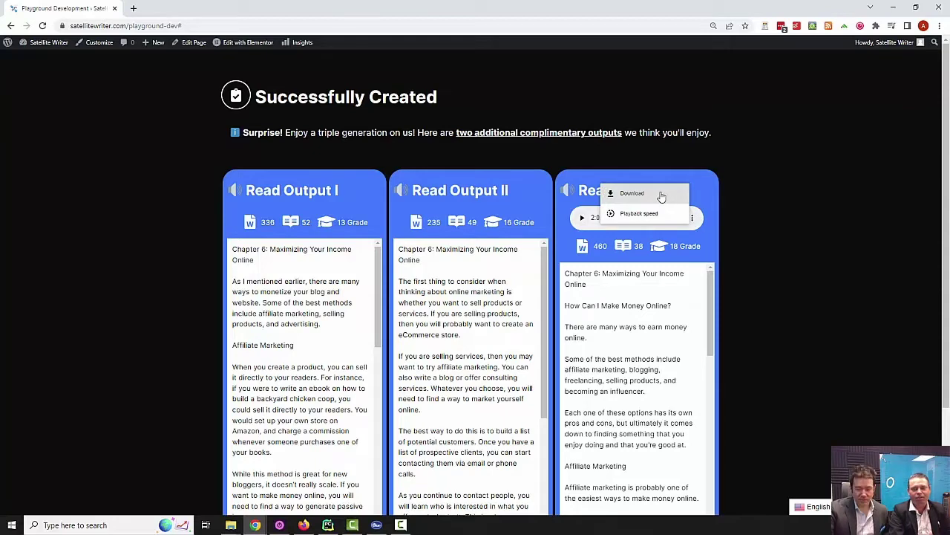
{"action": "left_click", "coordinate": [726, 214]}
Scroll through all three chapter drafts to compare them
{"action": "scroll", "coordinate": [727, 211], "scroll_direction": "down", "scroll_amount": 2}
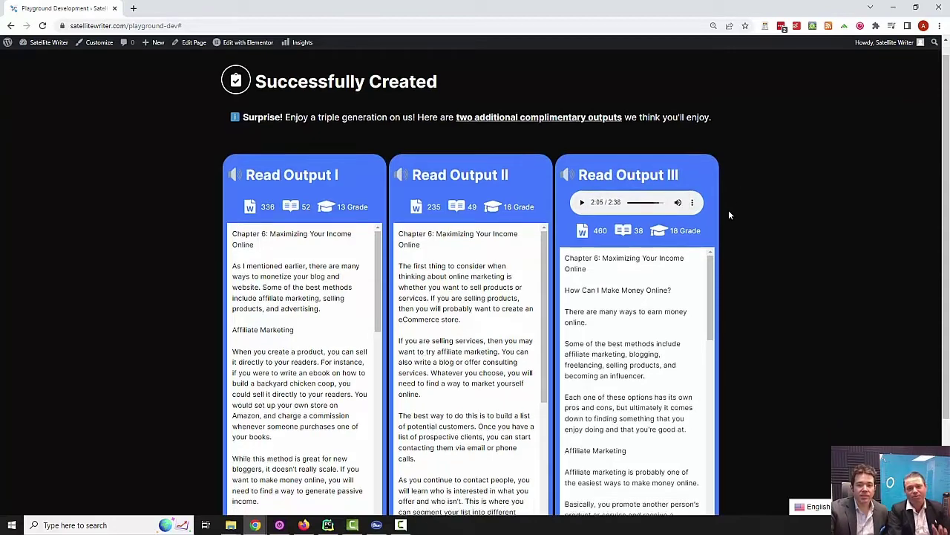
{"action": "left_click_drag", "start_coordinate": [711, 204], "coordinate": [716, 214]}
{"action": "scroll", "coordinate": [716, 219], "scroll_direction": "down", "scroll_amount": 3}
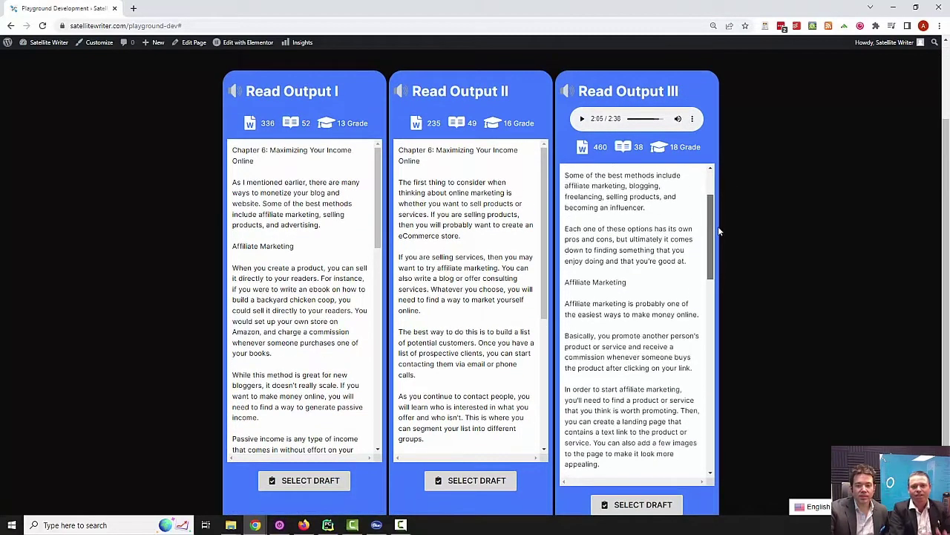
{"action": "scroll", "coordinate": [682, 241], "scroll_direction": "down", "scroll_amount": 1}
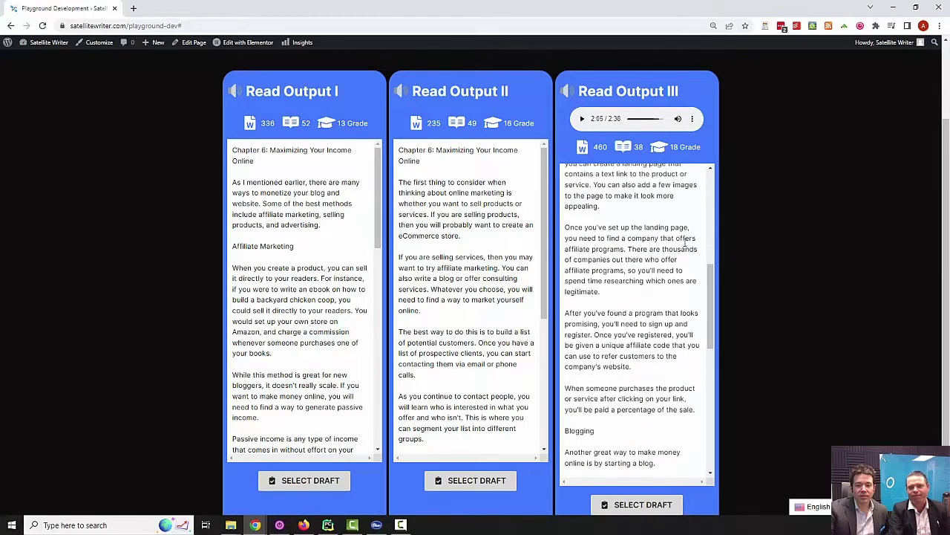
{"action": "scroll", "coordinate": [683, 242], "scroll_direction": "down", "scroll_amount": 1}
{"action": "scroll", "coordinate": [685, 244], "scroll_direction": "down", "scroll_amount": 1}
{"action": "scroll", "coordinate": [687, 245], "scroll_direction": "down", "scroll_amount": 1}
{"action": "scroll", "coordinate": [687, 246], "scroll_direction": "down", "scroll_amount": 1}
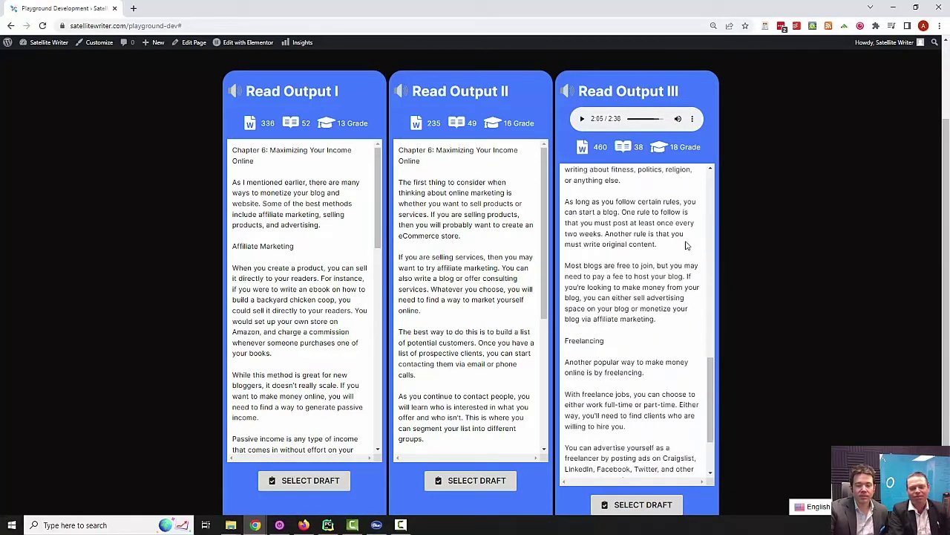
{"action": "scroll", "coordinate": [687, 246], "scroll_direction": "down", "scroll_amount": 1}
{"action": "scroll", "coordinate": [686, 249], "scroll_direction": "down", "scroll_amount": 1}
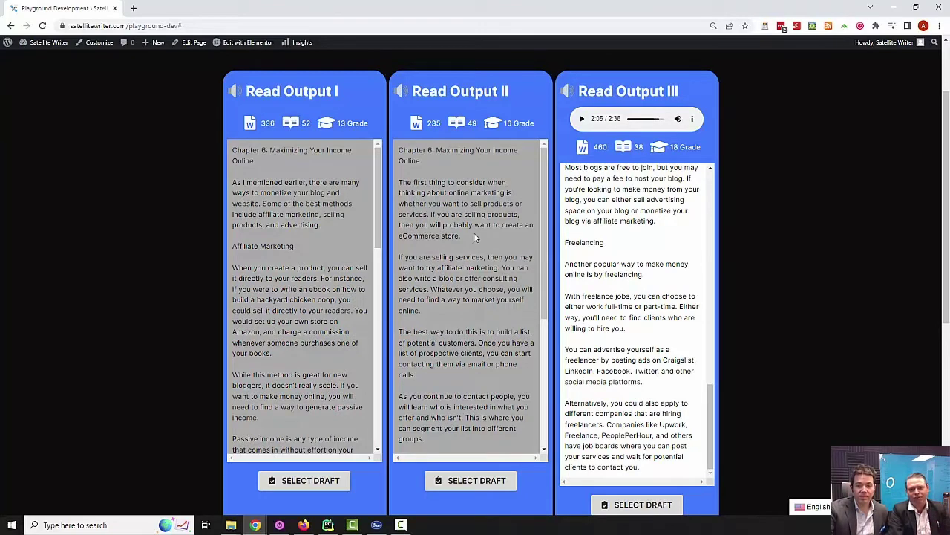
{"action": "scroll", "coordinate": [452, 235], "scroll_direction": "down", "scroll_amount": 3}
{"action": "scroll", "coordinate": [453, 234], "scroll_direction": "down", "scroll_amount": 3}
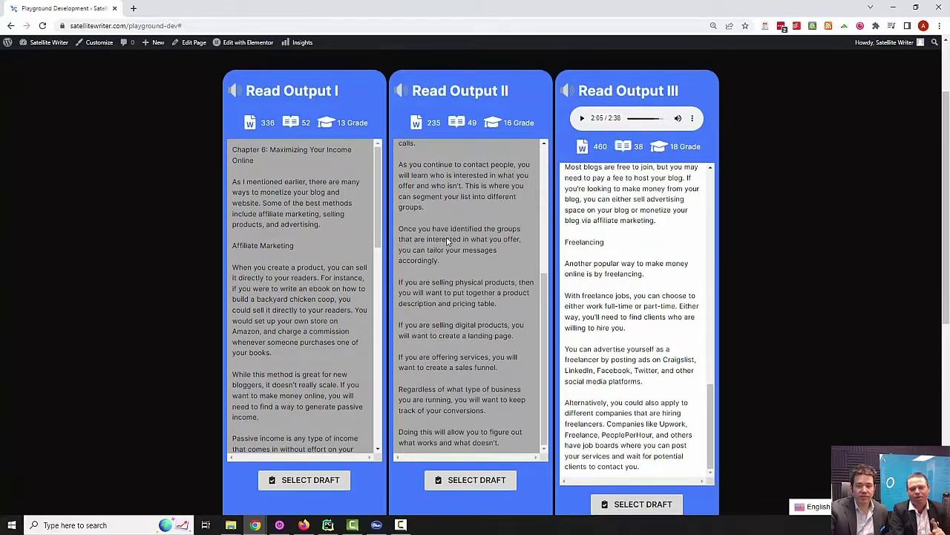
{"action": "scroll", "coordinate": [445, 238], "scroll_direction": "down", "scroll_amount": 3}
{"action": "scroll", "coordinate": [313, 202], "scroll_direction": "down", "scroll_amount": 3}
{"action": "scroll", "coordinate": [312, 202], "scroll_direction": "down", "scroll_amount": 2}
{"action": "scroll", "coordinate": [817, 214], "scroll_direction": "up", "scroll_amount": 2}
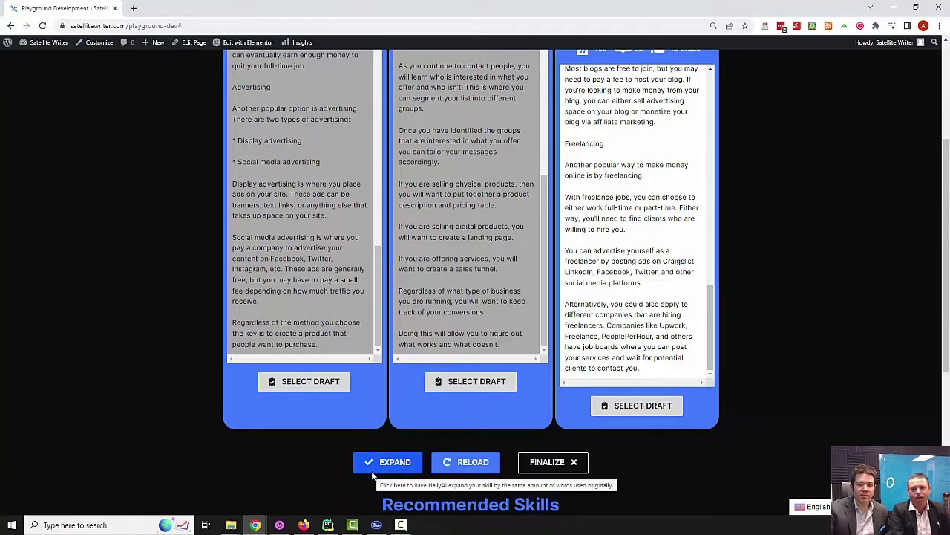
{"action": "scroll", "coordinate": [790, 364], "scroll_direction": "up", "scroll_amount": 2}
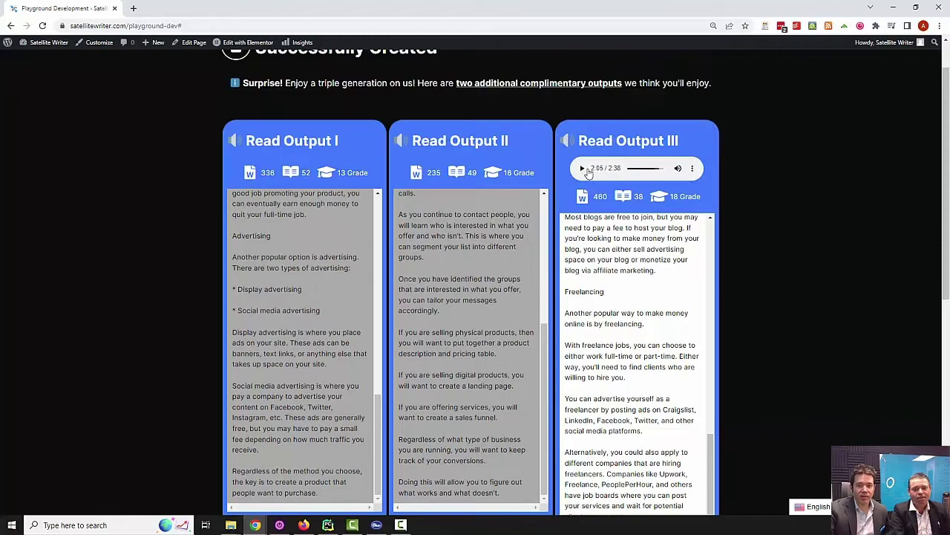
{"action": "scroll", "coordinate": [602, 210], "scroll_direction": "down", "scroll_amount": 4}
Expand the Chapter 6 drafts to 900, 880 and 896 words
{"action": "left_click", "coordinate": [369, 316]}
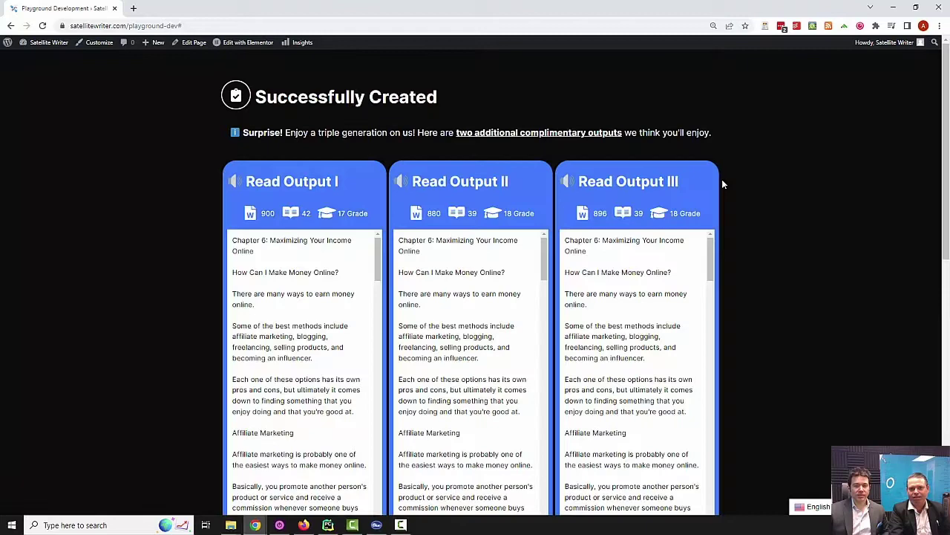
{"action": "scroll", "coordinate": [264, 334], "scroll_direction": "down", "scroll_amount": 1}
{"action": "scroll", "coordinate": [264, 357], "scroll_direction": "down", "scroll_amount": 3}
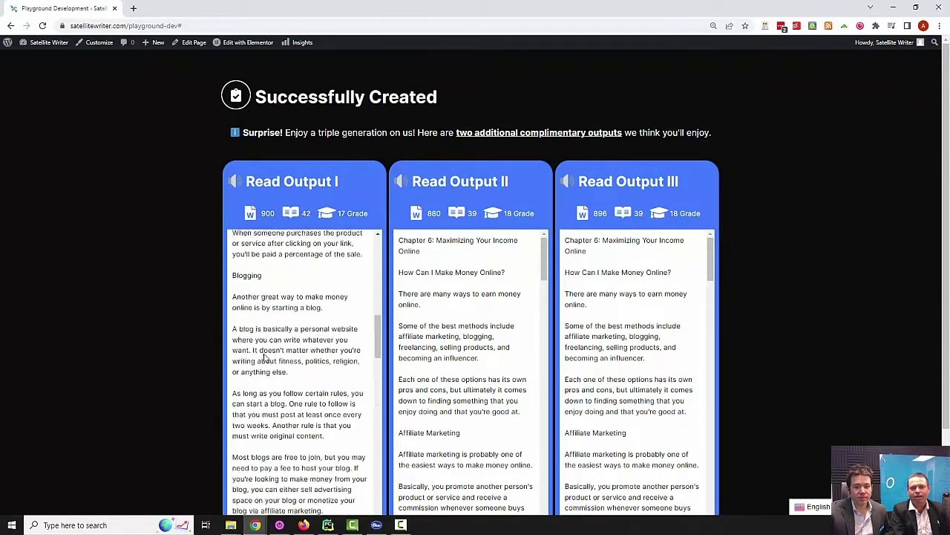
{"action": "scroll", "coordinate": [264, 358], "scroll_direction": "down", "scroll_amount": 2}
{"action": "scroll", "coordinate": [297, 362], "scroll_direction": "down", "scroll_amount": 2}
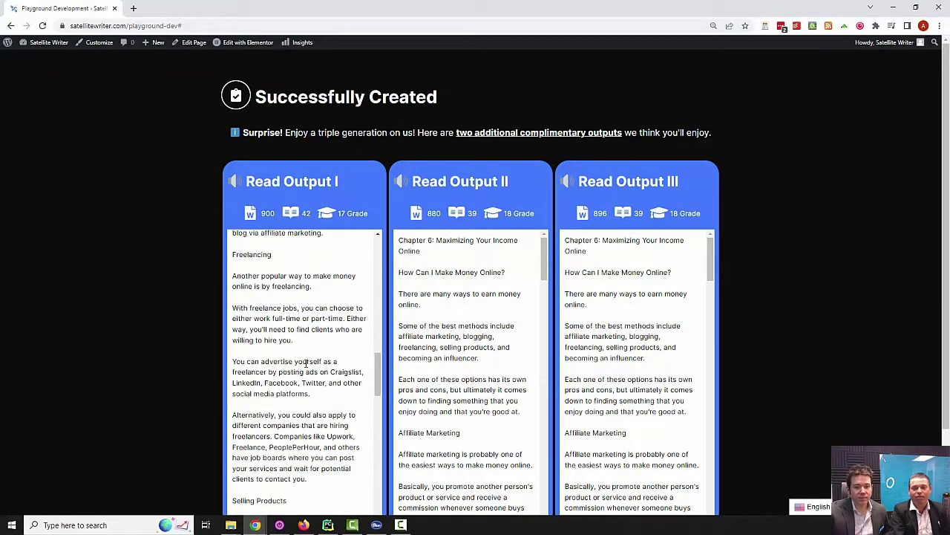
{"action": "scroll", "coordinate": [460, 346], "scroll_direction": "down", "scroll_amount": 4}
{"action": "scroll", "coordinate": [510, 357], "scroll_direction": "down", "scroll_amount": 3}
{"action": "scroll", "coordinate": [509, 358], "scroll_direction": "down", "scroll_amount": 1}
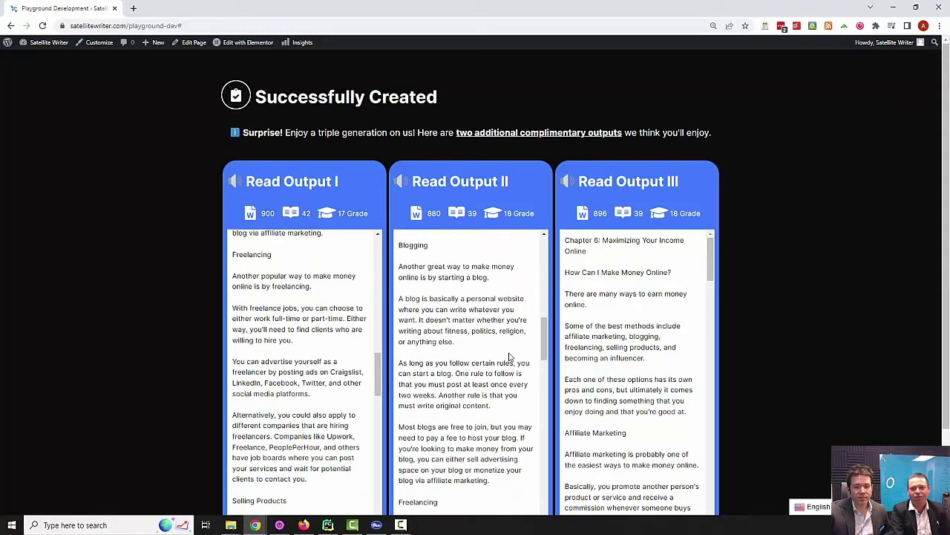
{"action": "scroll", "coordinate": [605, 349], "scroll_direction": "down", "scroll_amount": 2}
{"action": "scroll", "coordinate": [631, 352], "scroll_direction": "down", "scroll_amount": 2}
{"action": "scroll", "coordinate": [641, 352], "scroll_direction": "down", "scroll_amount": 3}
{"action": "scroll", "coordinate": [646, 353], "scroll_direction": "down", "scroll_amount": 1}
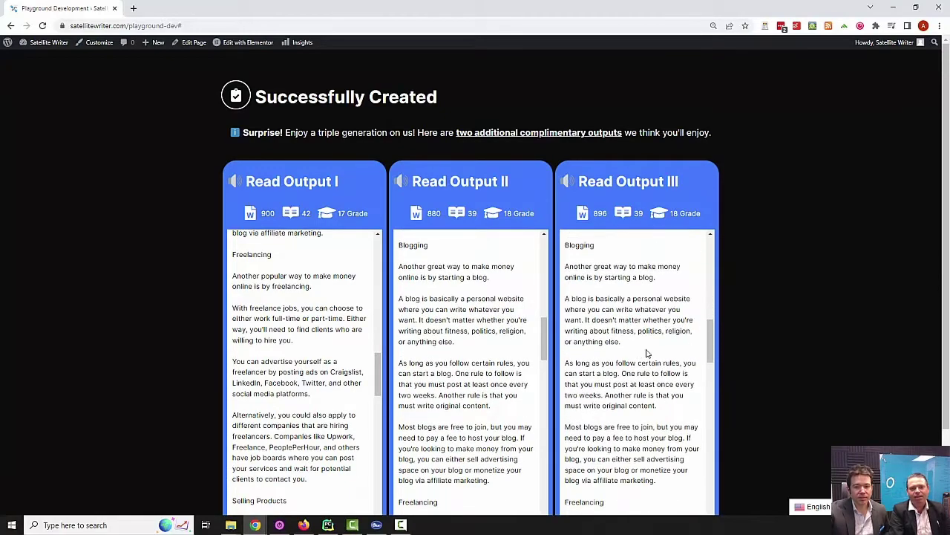
{"action": "scroll", "coordinate": [795, 354], "scroll_direction": "down", "scroll_amount": 1}
{"action": "scroll", "coordinate": [324, 316], "scroll_direction": "down", "scroll_amount": 2}
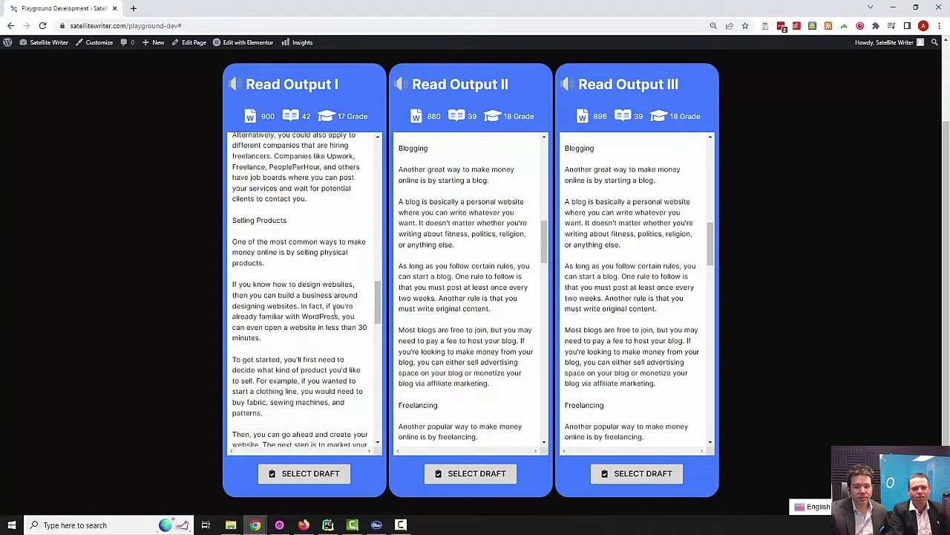
{"action": "scroll", "coordinate": [324, 316], "scroll_direction": "down", "scroll_amount": 2}
{"action": "scroll", "coordinate": [482, 338], "scroll_direction": "down", "scroll_amount": 4}
{"action": "scroll", "coordinate": [475, 334], "scroll_direction": "down", "scroll_amount": 4}
{"action": "scroll", "coordinate": [453, 311], "scroll_direction": "down", "scroll_amount": 1}
{"action": "scroll", "coordinate": [349, 318], "scroll_direction": "down", "scroll_amount": 4}
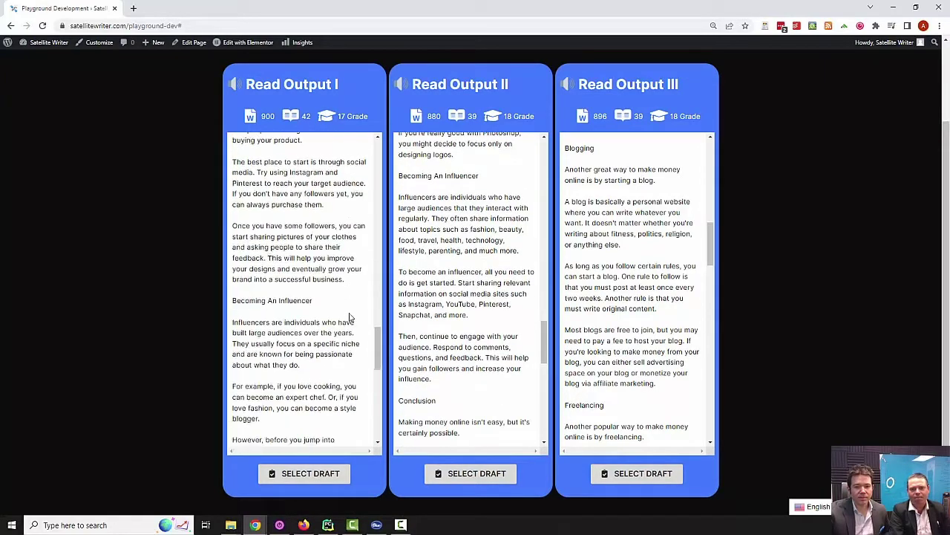
{"action": "scroll", "coordinate": [349, 317], "scroll_direction": "down", "scroll_amount": 3}
{"action": "scroll", "coordinate": [632, 329], "scroll_direction": "down", "scroll_amount": 3}
{"action": "scroll", "coordinate": [630, 329], "scroll_direction": "down", "scroll_amount": 3}
{"action": "scroll", "coordinate": [629, 329], "scroll_direction": "down", "scroll_amount": 3}
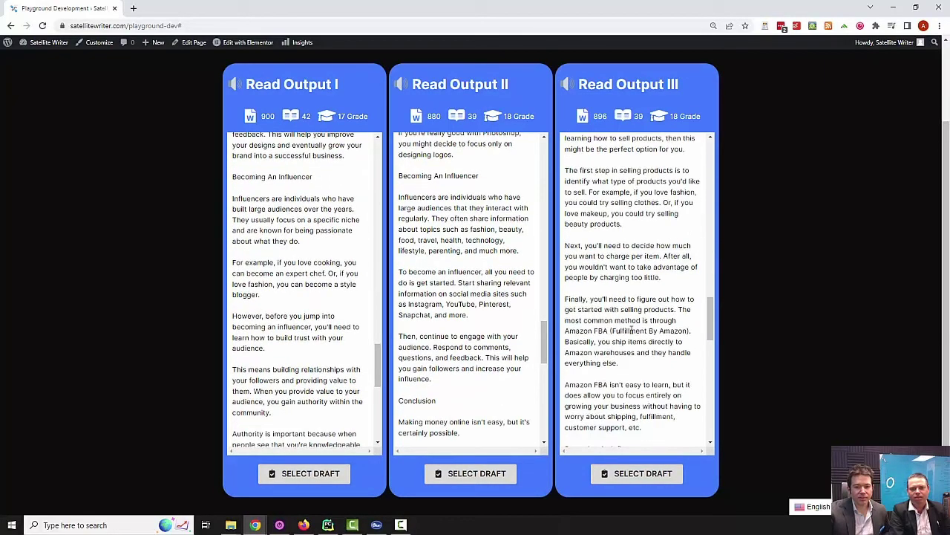
{"action": "scroll", "coordinate": [630, 330], "scroll_direction": "down", "scroll_amount": 2}
{"action": "scroll", "coordinate": [624, 326], "scroll_direction": "down", "scroll_amount": 1}
{"action": "scroll", "coordinate": [334, 297], "scroll_direction": "down", "scroll_amount": 1}
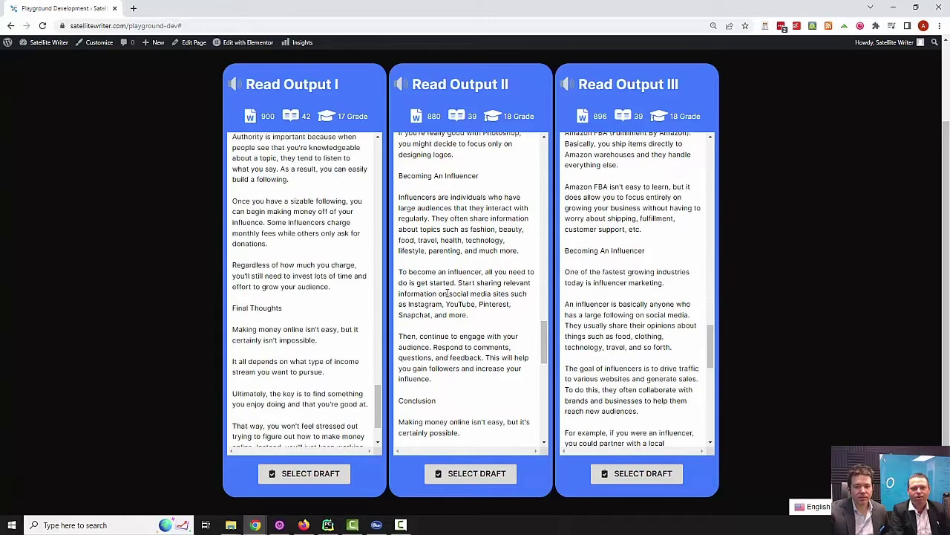
{"action": "scroll", "coordinate": [417, 284], "scroll_direction": "down", "scroll_amount": 3}
{"action": "scroll", "coordinate": [417, 284], "scroll_direction": "down", "scroll_amount": 3}
{"action": "scroll", "coordinate": [316, 297], "scroll_direction": "down", "scroll_amount": 1}
{"action": "scroll", "coordinate": [639, 334], "scroll_direction": "down", "scroll_amount": 4}
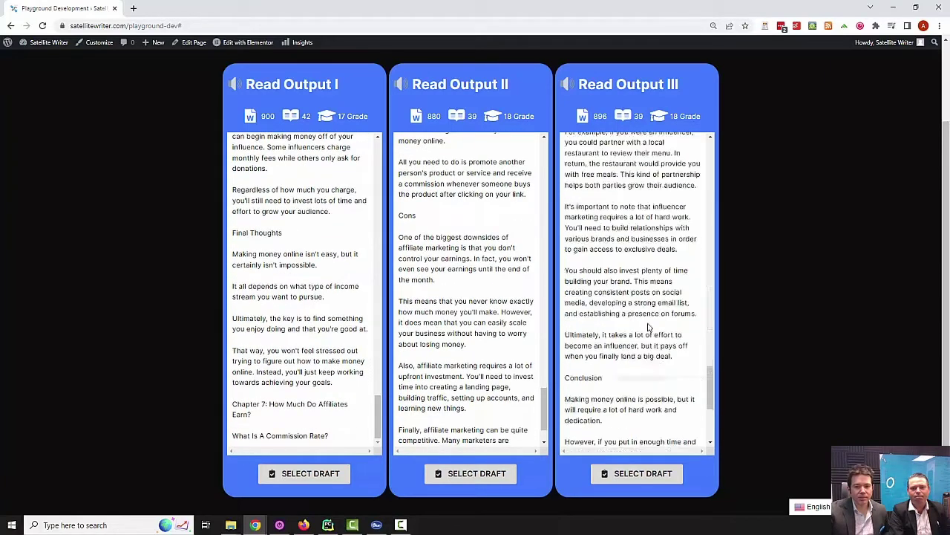
{"action": "scroll", "coordinate": [638, 334], "scroll_direction": "down", "scroll_amount": 3}
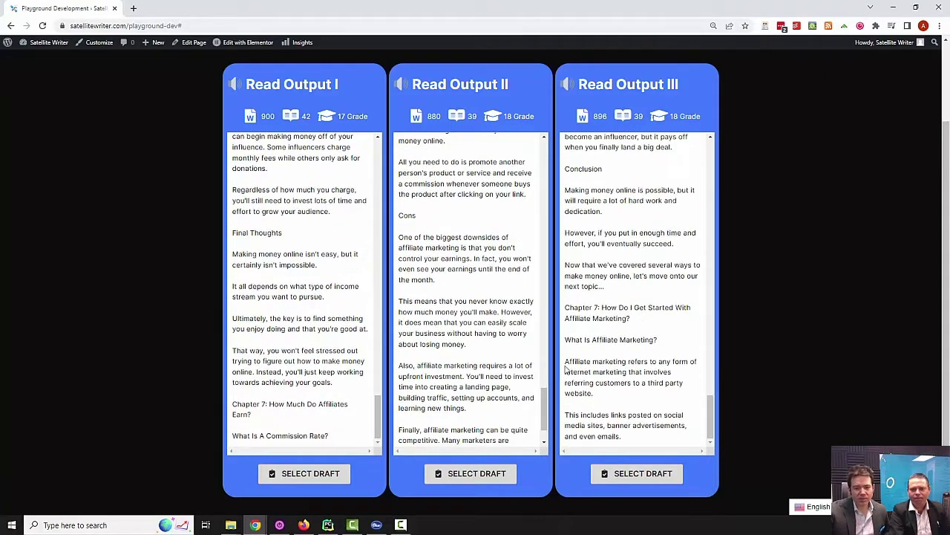
{"action": "scroll", "coordinate": [509, 318], "scroll_direction": "down", "scroll_amount": 1}
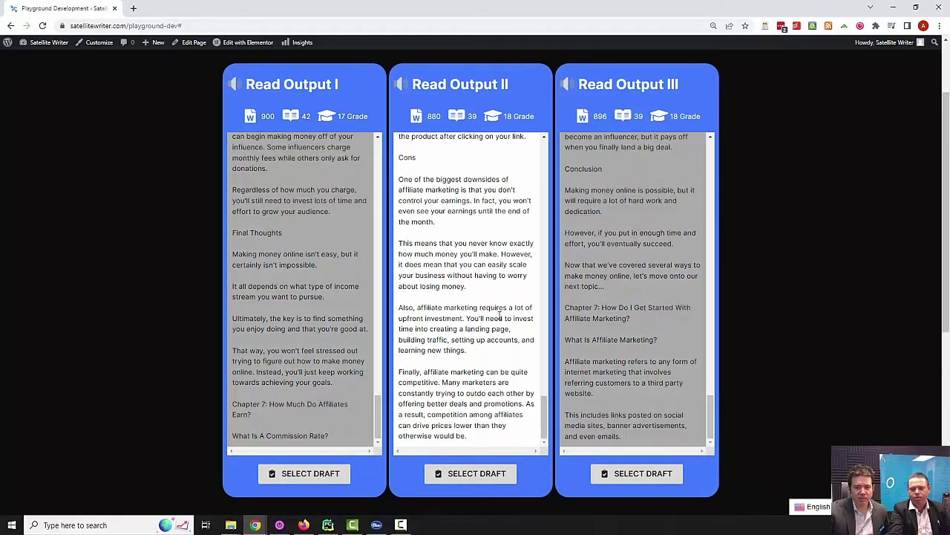
{"action": "scroll", "coordinate": [839, 407], "scroll_direction": "down", "scroll_amount": 1}
{"action": "scroll", "coordinate": [837, 407], "scroll_direction": "down", "scroll_amount": 1}
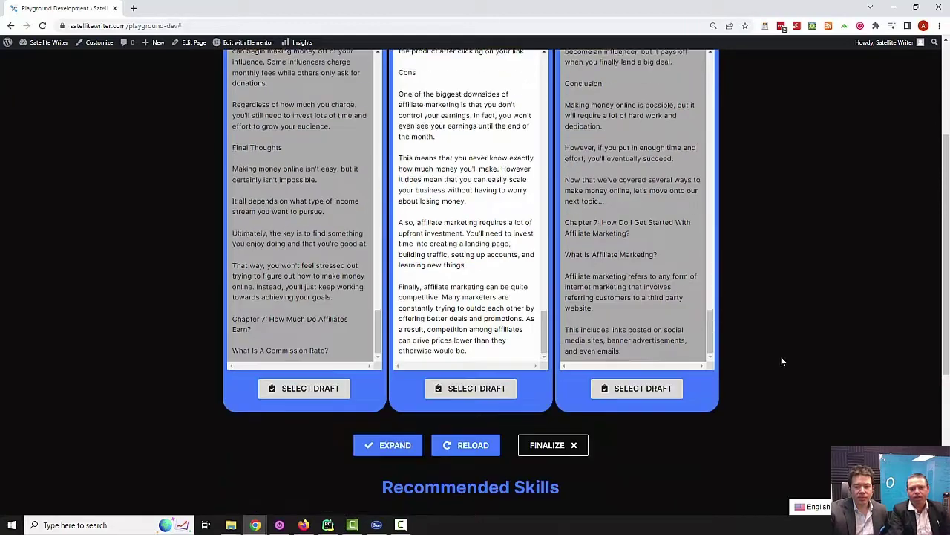
{"action": "scroll", "coordinate": [781, 355], "scroll_direction": "up", "scroll_amount": 2}
{"action": "left_click", "coordinate": [817, 507]}
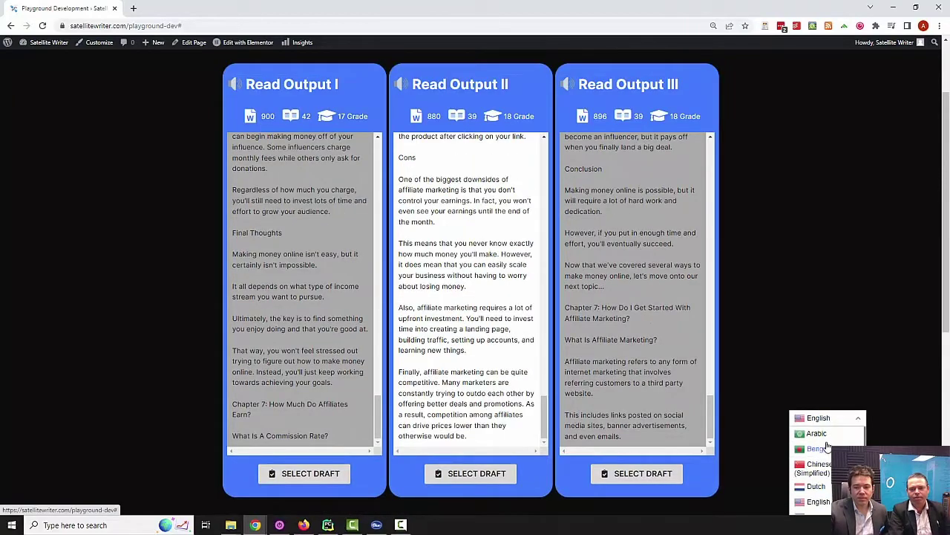
{"action": "scroll", "coordinate": [829, 486], "scroll_direction": "down", "scroll_amount": 2}
{"action": "scroll", "coordinate": [829, 487], "scroll_direction": "down", "scroll_amount": 2}
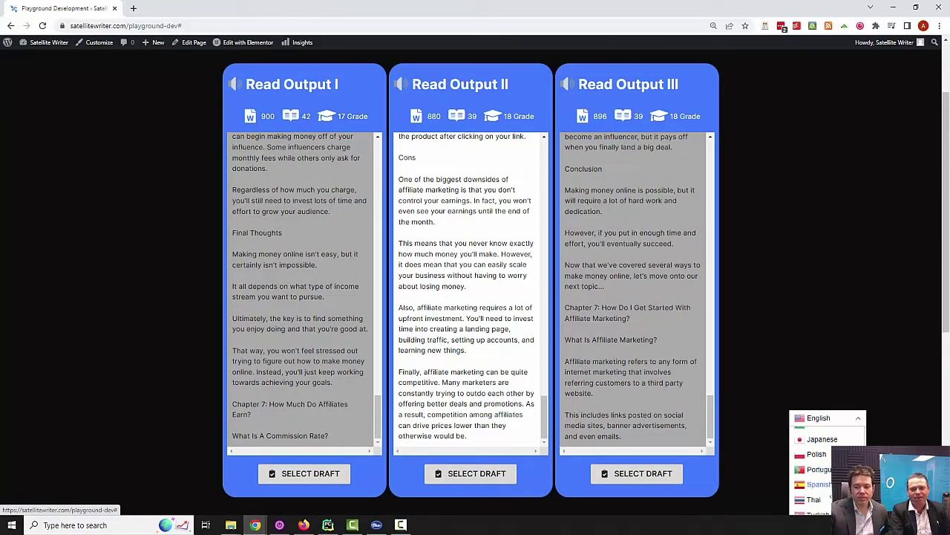
{"action": "scroll", "coordinate": [829, 487], "scroll_direction": "down", "scroll_amount": 1}
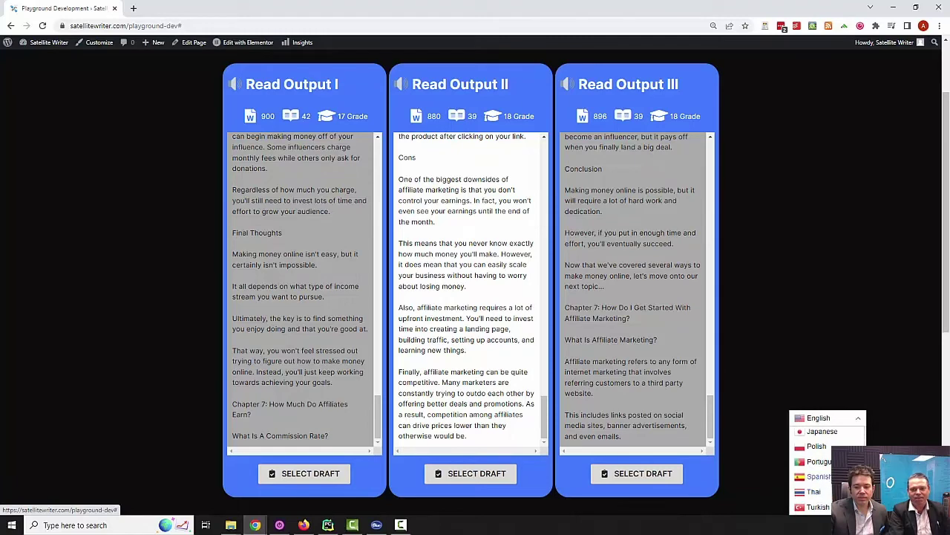
{"action": "left_click", "coordinate": [817, 476]}
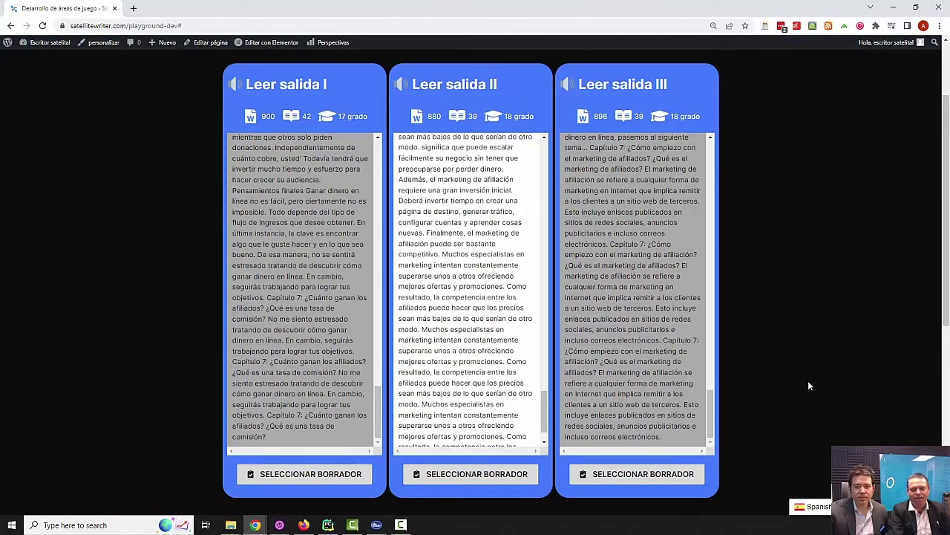
{"action": "left_click", "coordinate": [811, 506]}
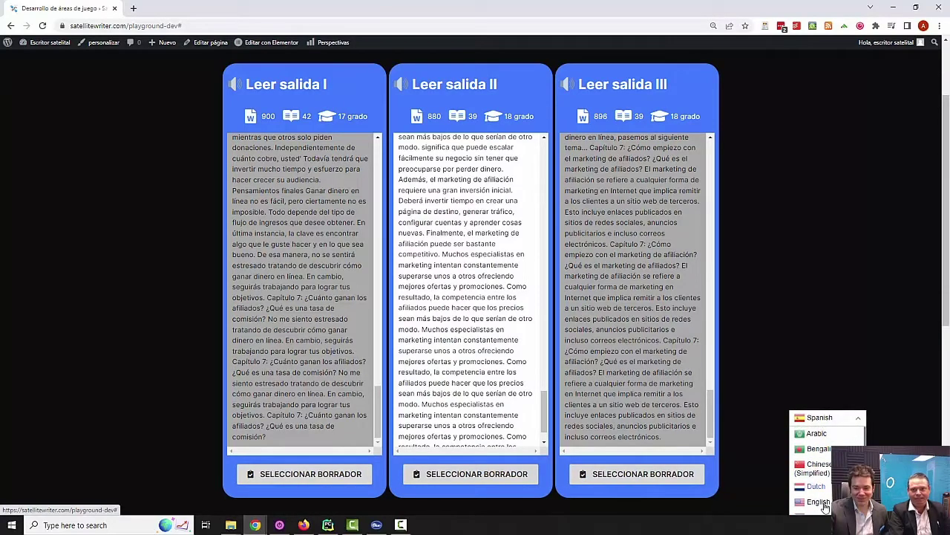
{"action": "left_click", "coordinate": [818, 501]}
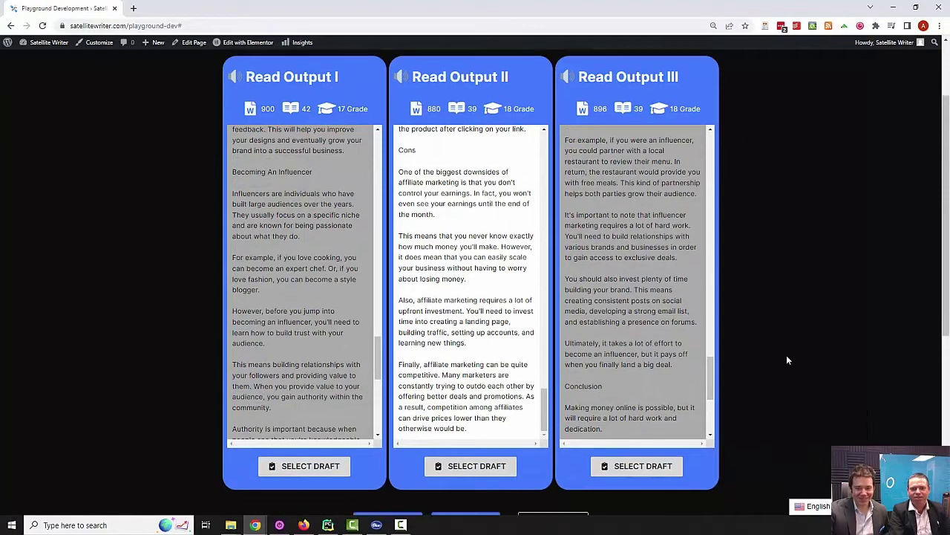
{"action": "scroll", "coordinate": [780, 360], "scroll_direction": "down", "scroll_amount": 3}
{"action": "scroll", "coordinate": [780, 359], "scroll_direction": "up", "scroll_amount": 1}
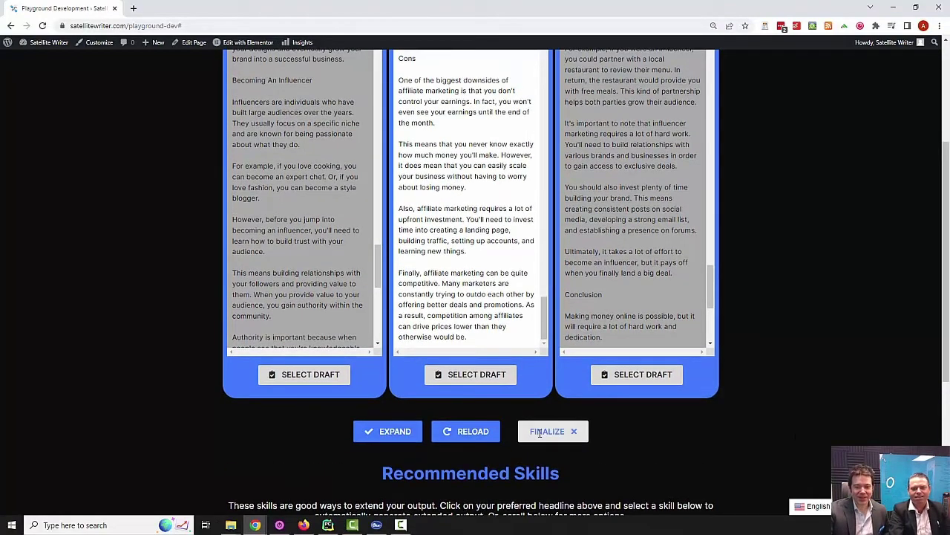
Finalize the draft into the HailyAI Editor and select the flagged word PeoplePerHour
{"action": "left_click", "coordinate": [568, 432]}
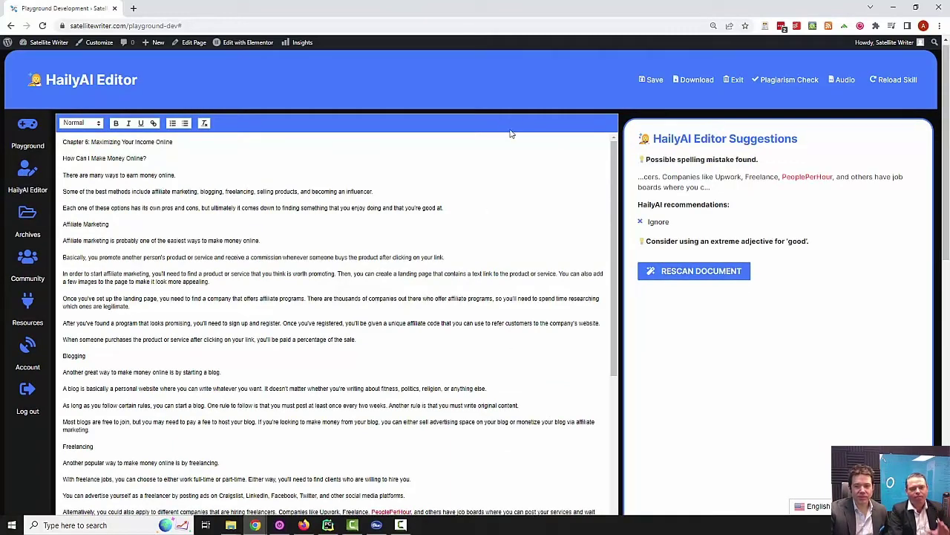
{"action": "scroll", "coordinate": [497, 167], "scroll_direction": "down", "scroll_amount": 1}
{"action": "scroll", "coordinate": [497, 170], "scroll_direction": "up", "scroll_amount": 1}
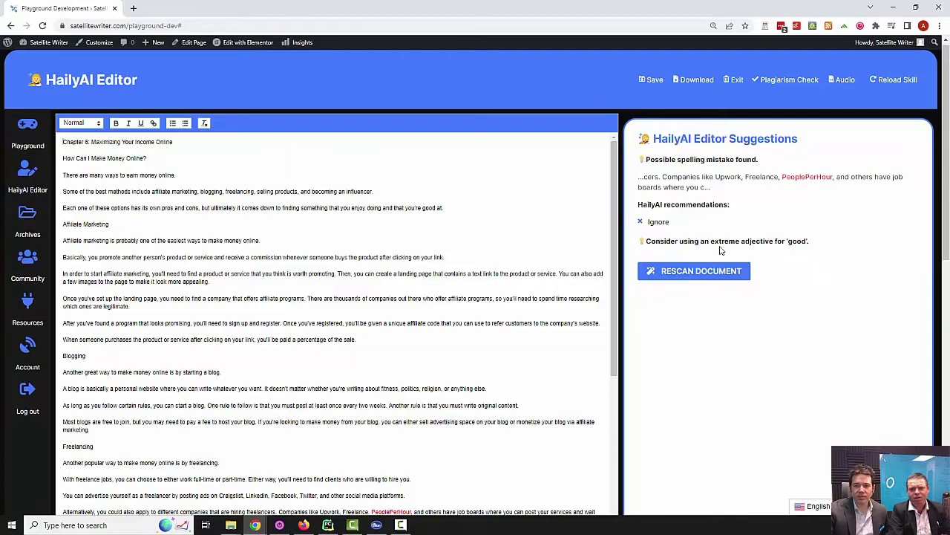
{"action": "double_click", "coordinate": [812, 178]}
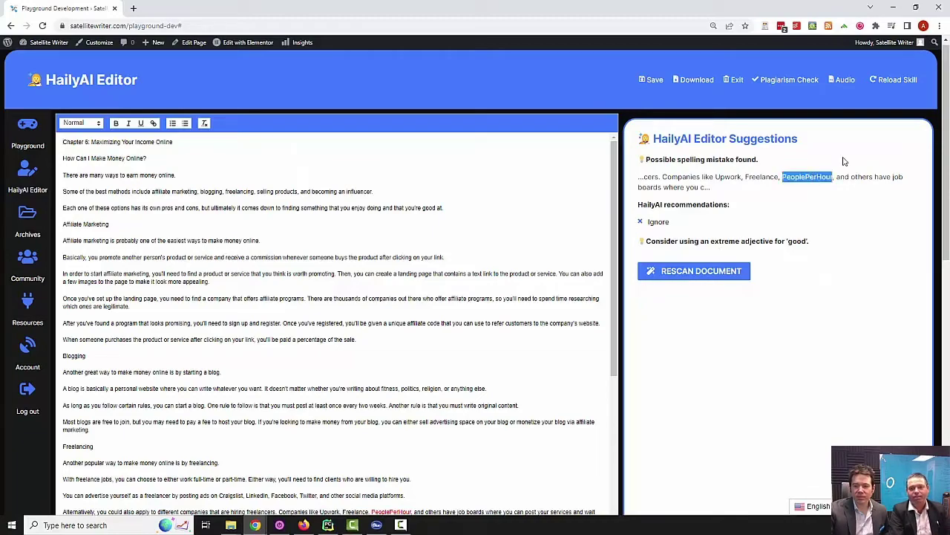
{"action": "left_click", "coordinate": [845, 155]}
Show the alternatives for 'good' such as perfect, excellent and superb, and select its example sentence
{"action": "left_click", "coordinate": [778, 244]}
{"action": "scroll", "coordinate": [782, 245], "scroll_direction": "down", "scroll_amount": 5}
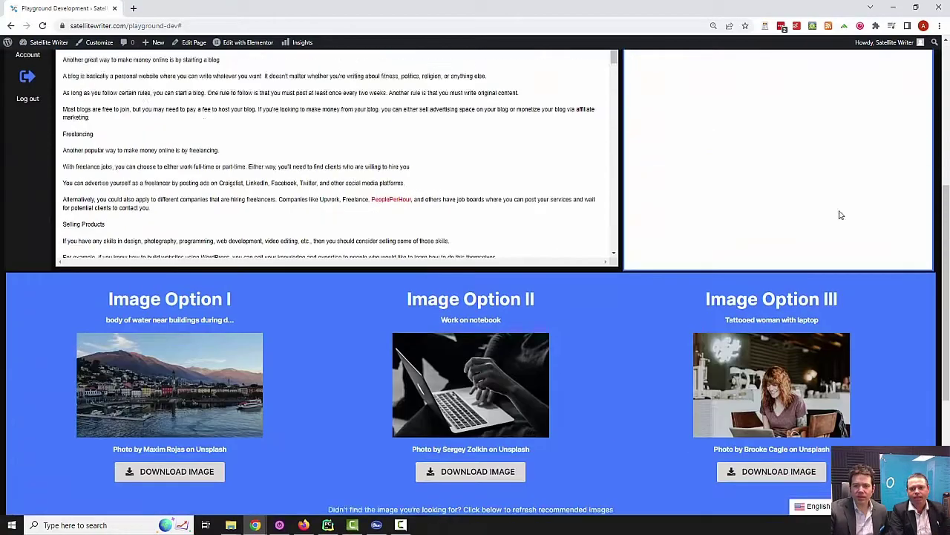
{"action": "scroll", "coordinate": [840, 212], "scroll_direction": "up", "scroll_amount": 5}
{"action": "triple_click", "coordinate": [789, 189]}
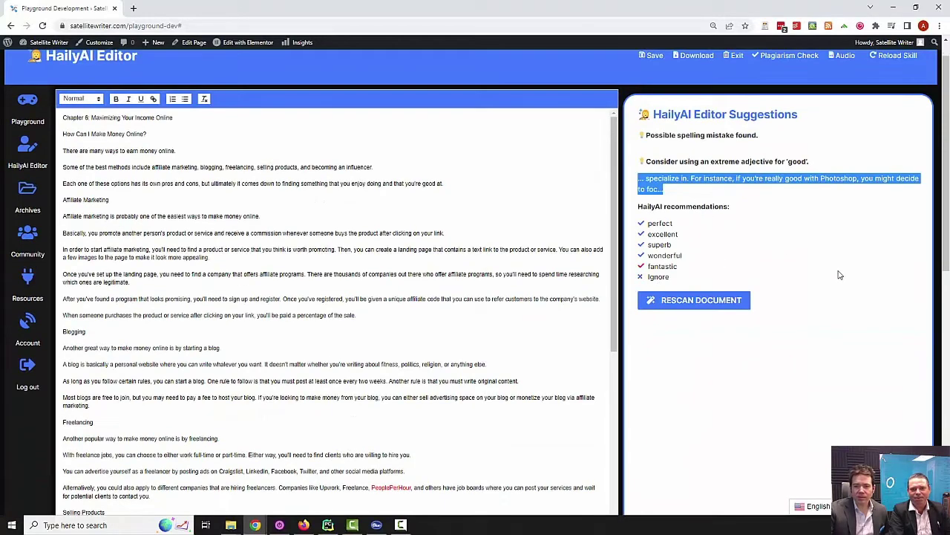
{"action": "scroll", "coordinate": [668, 260], "scroll_direction": "down", "scroll_amount": 6}
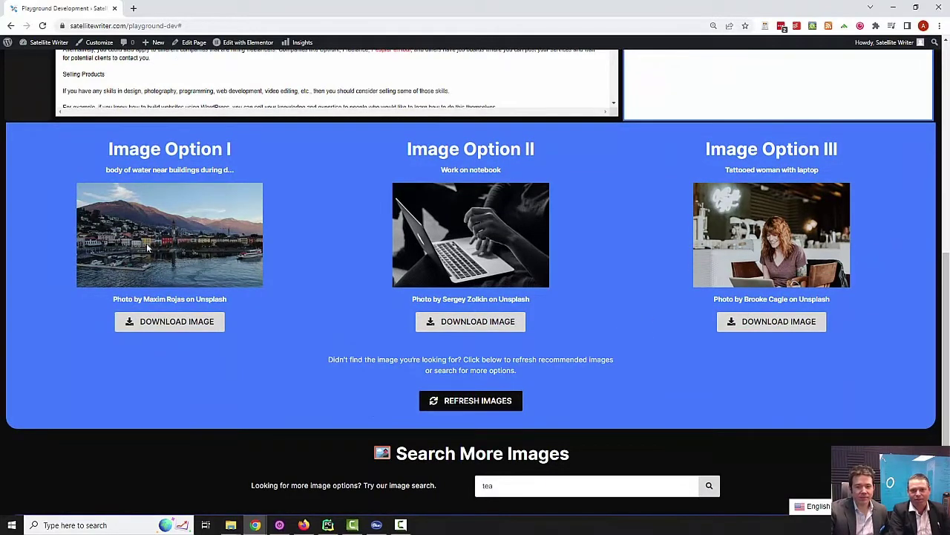
Replace the recommended images with results from a 'book' image search, then refresh them
{"action": "left_click", "coordinate": [496, 399]}
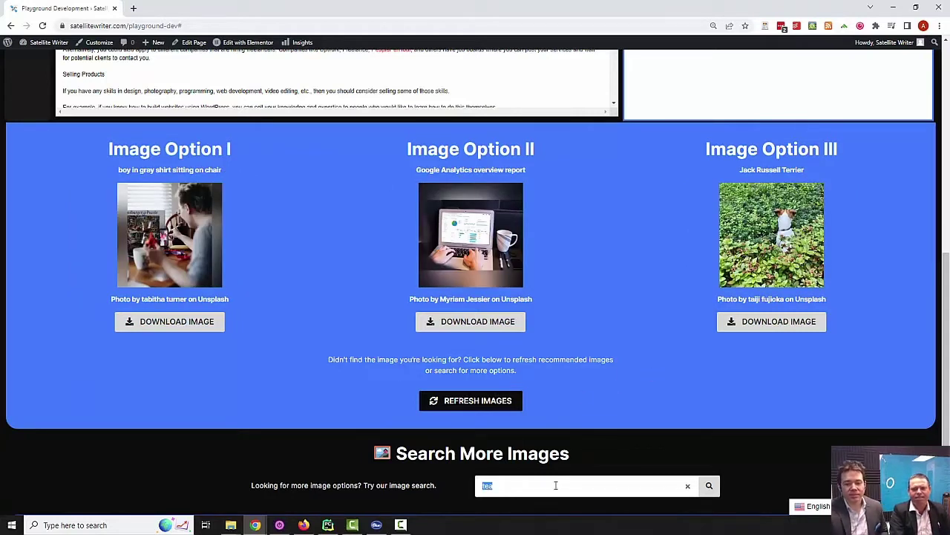
{"action": "key", "text": "BackSpace"}
{"action": "key", "text": "BackSpace"}
{"action": "key", "text": "BackSpace"}
{"action": "type", "text": "bo"}
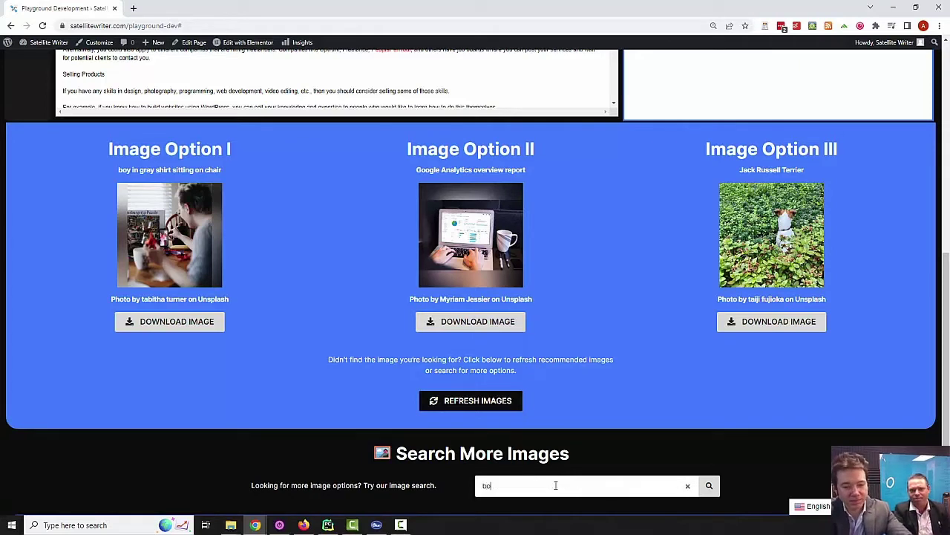
{"action": "type", "text": "ok"}
{"action": "key", "text": "Return"}
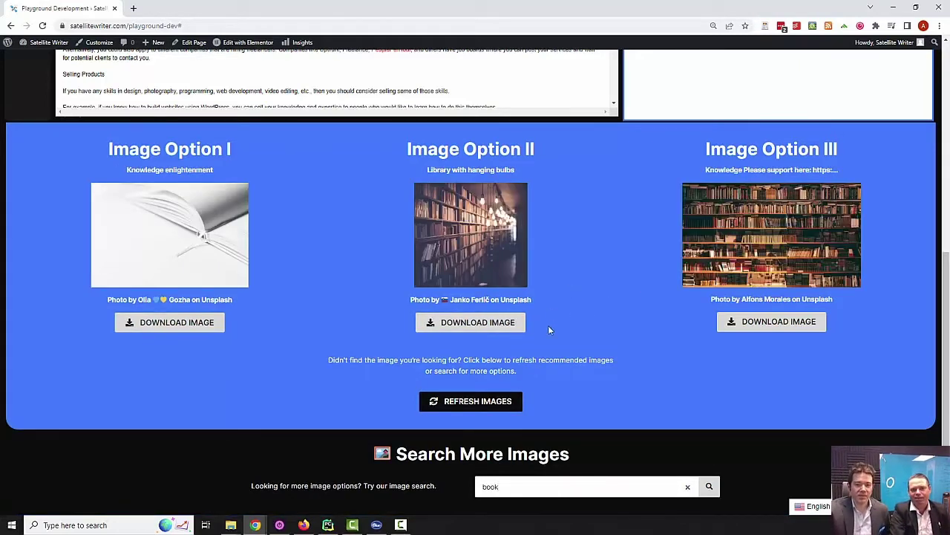
{"action": "left_click", "coordinate": [470, 401]}
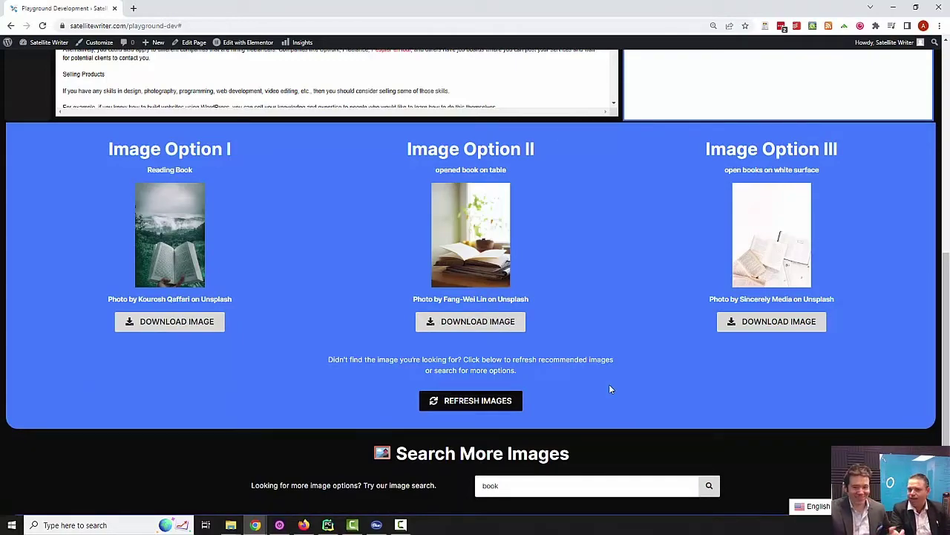
{"action": "scroll", "coordinate": [610, 388], "scroll_direction": "up", "scroll_amount": 3}
{"action": "scroll", "coordinate": [610, 388], "scroll_direction": "up", "scroll_amount": 2}
Scroll back to the top of the HailyAI Editor
{"action": "scroll", "coordinate": [610, 388], "scroll_direction": "up", "scroll_amount": 3}
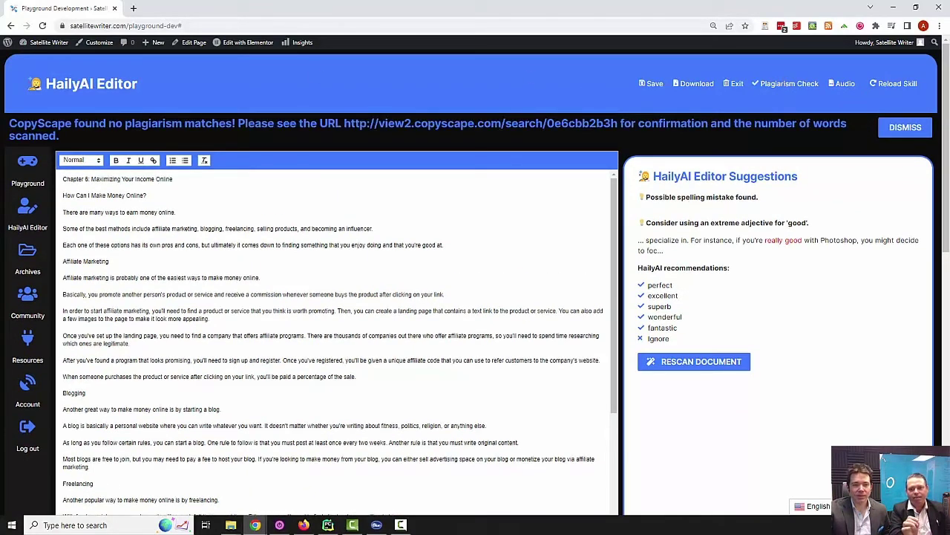
Open Copyscape's confirmation page showing no results for the 883 scanned words
{"action": "left_click", "coordinate": [457, 125]}
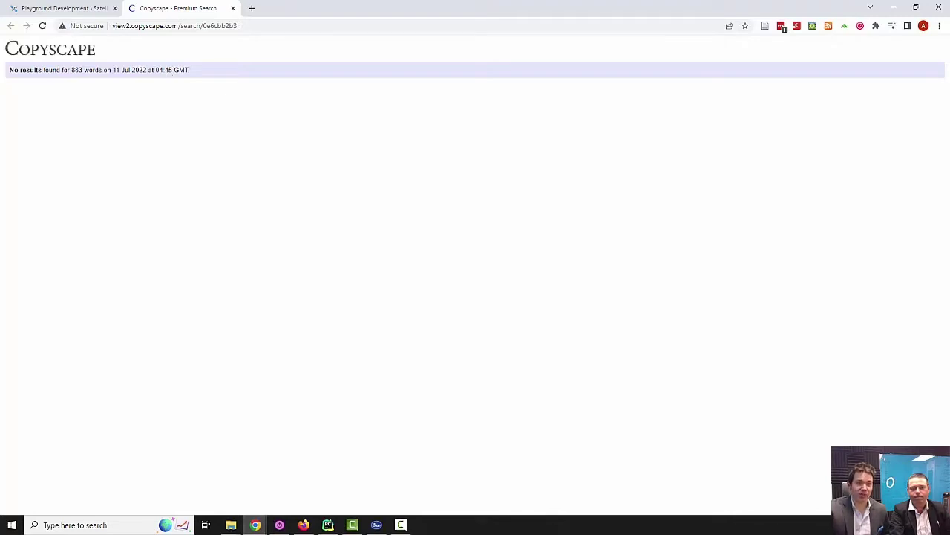
Go back to the Chapter 6 text in the HailyAI Editor and dismiss the CopyScape no-match banner
{"action": "left_click", "coordinate": [101, 8]}
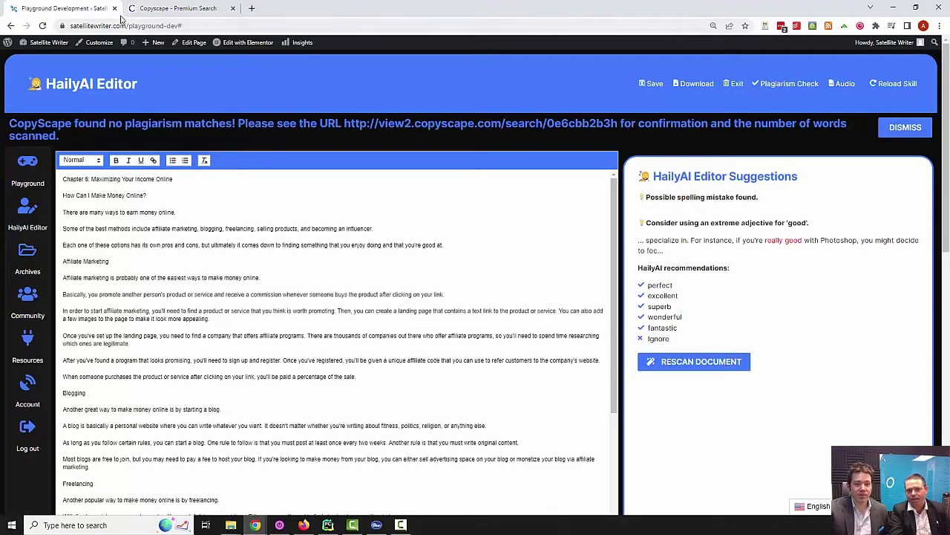
{"action": "left_click", "coordinate": [905, 127]}
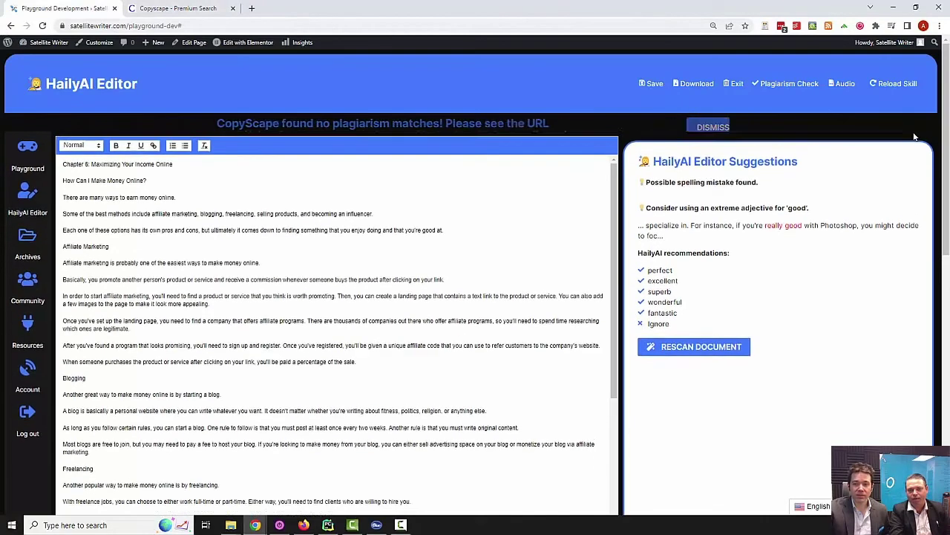